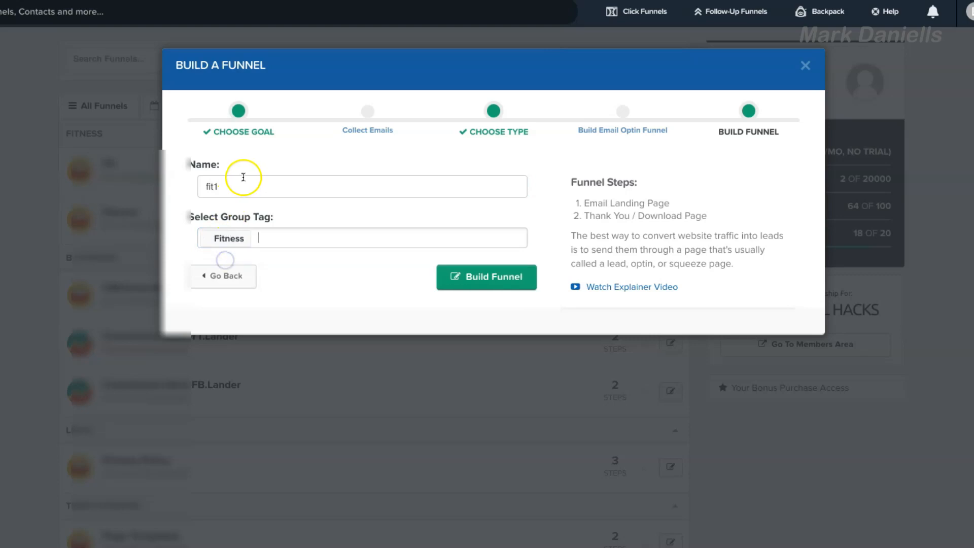
Build the fit1 funnel with the Fitness group tag and choose the Grey Video Optin template for its Optin step.
{"action": "left_click", "coordinate": [471, 278]}
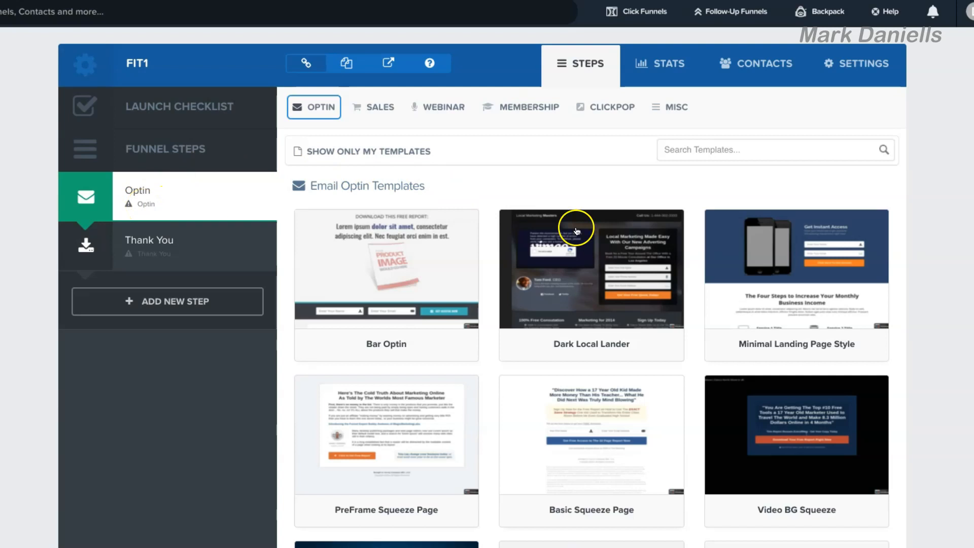
{"action": "scroll", "coordinate": [929, 273], "scroll_direction": "down", "scroll_amount": 1}
{"action": "scroll", "coordinate": [929, 273], "scroll_direction": "down", "scroll_amount": 5}
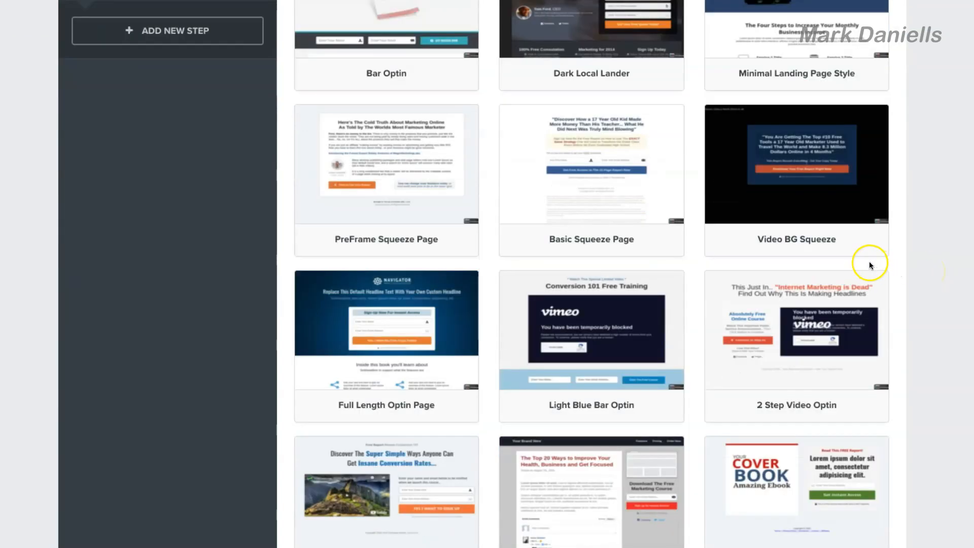
{"action": "scroll", "coordinate": [862, 259], "scroll_direction": "down", "scroll_amount": 2}
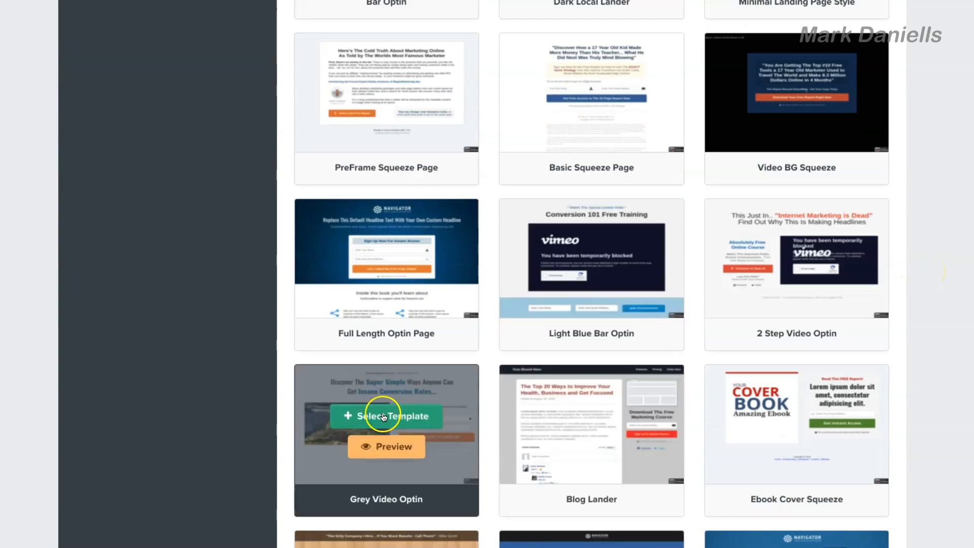
{"action": "left_click", "coordinate": [382, 416]}
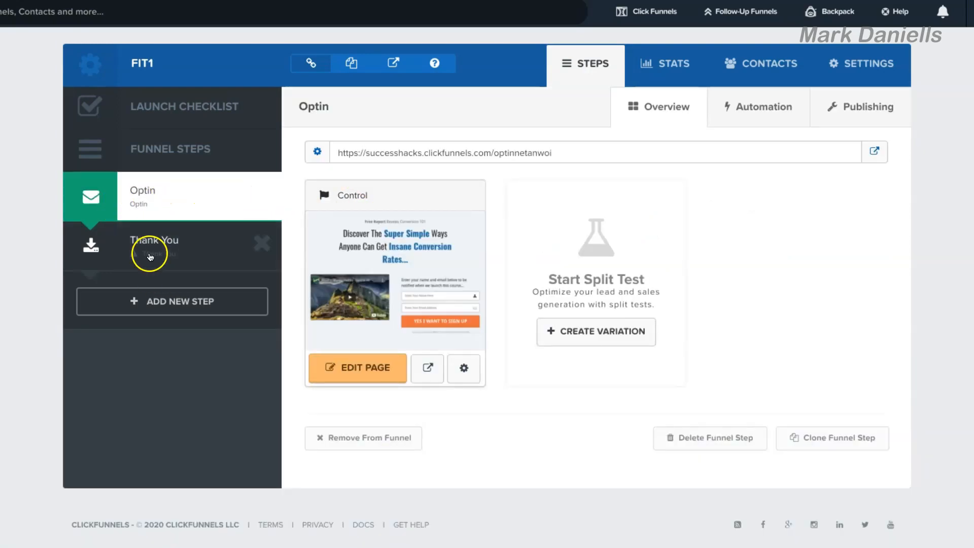
Open the opt-in page for editing and remove its name field and video placeholder.
{"action": "left_click", "coordinate": [357, 373]}
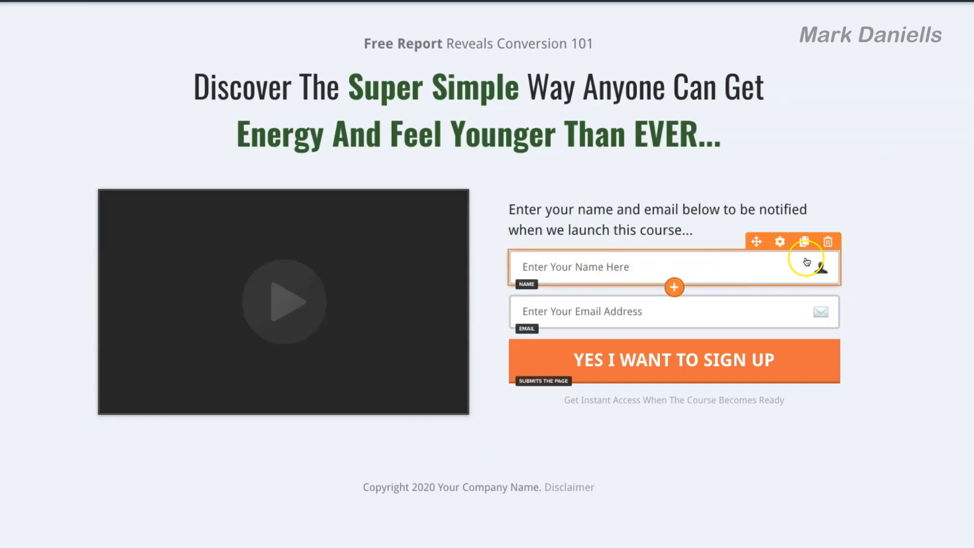
{"action": "left_click", "coordinate": [827, 241]}
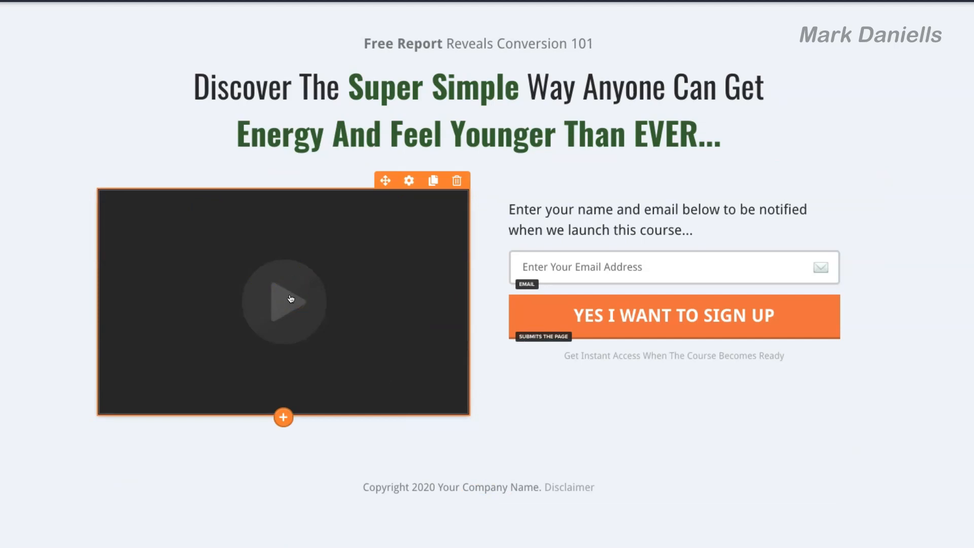
{"action": "left_click", "coordinate": [457, 183]}
{"action": "key", "text": "Return"}
Add an image popup in the empty column beside the form, using the "Pacific Fat Loss Secret" picture.
{"action": "left_click", "coordinate": [204, 191]}
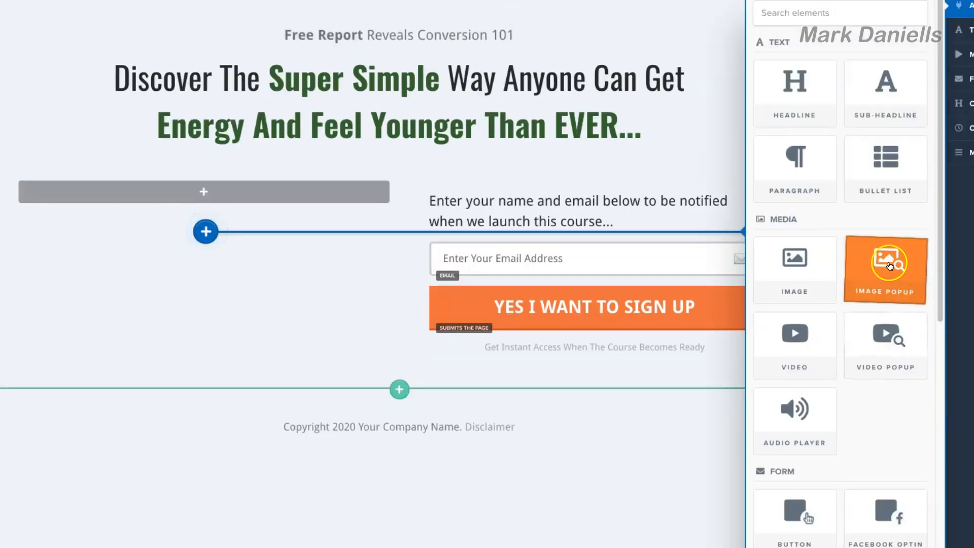
{"action": "left_click", "coordinate": [886, 269]}
{"action": "left_click", "coordinate": [224, 190]}
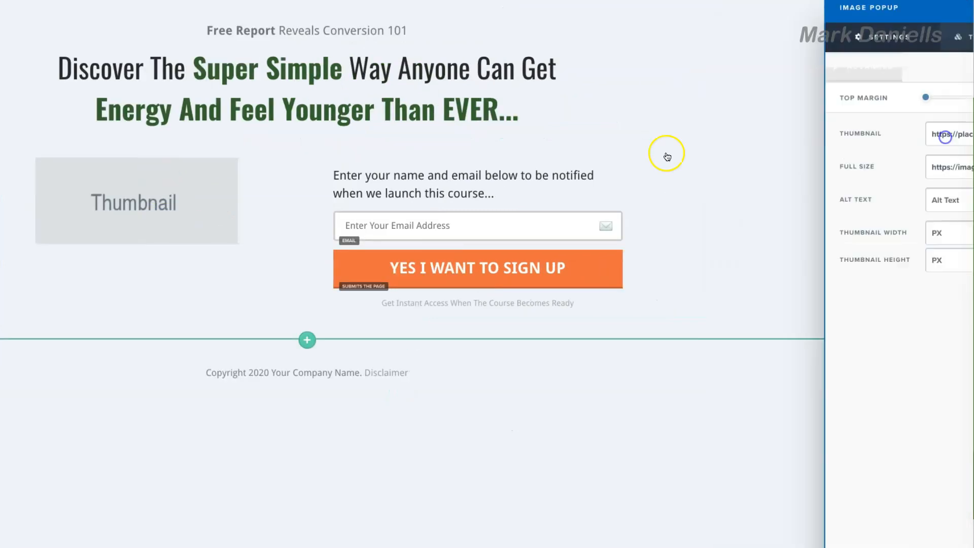
{"action": "left_click", "coordinate": [947, 104]}
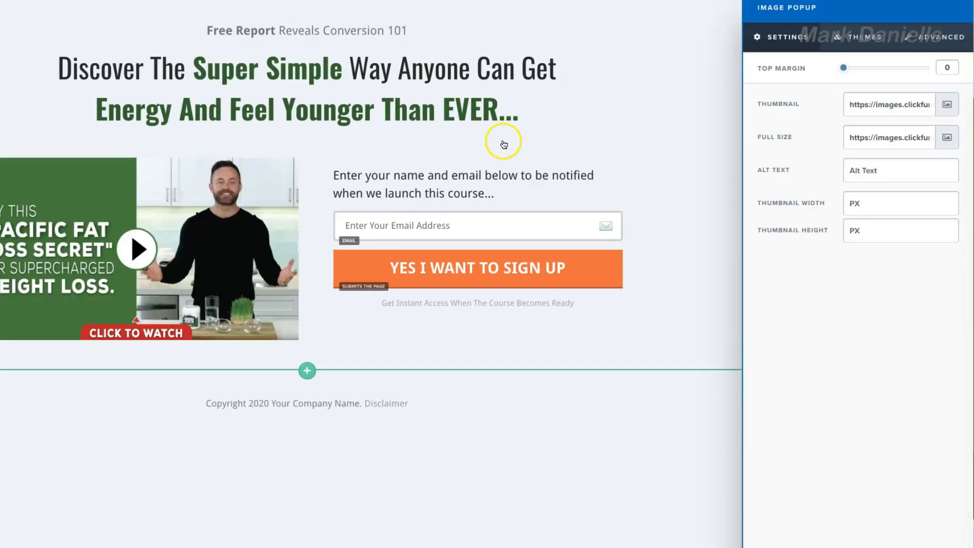
{"action": "left_click", "coordinate": [500, 141]}
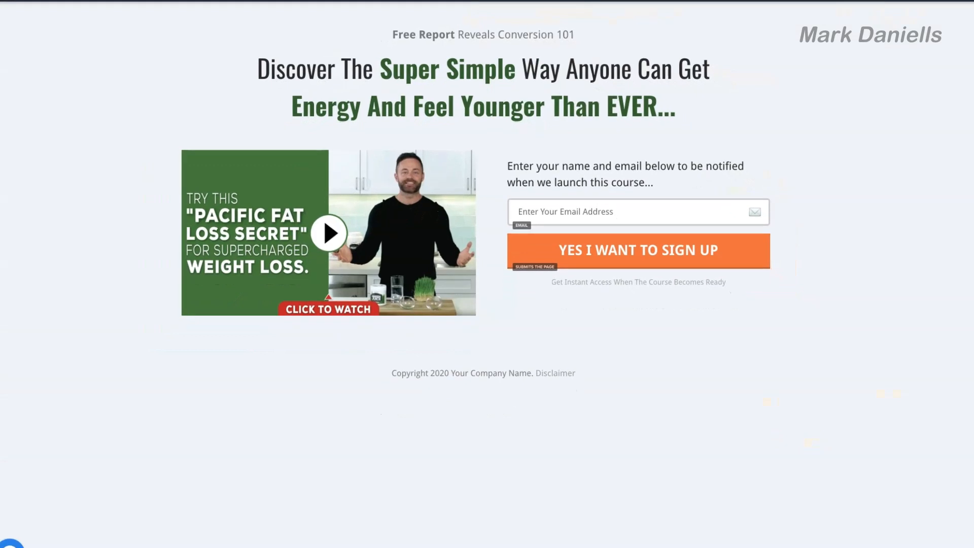
Apply a theme with a dark border and shadow to the image popup.
{"action": "left_click", "coordinate": [324, 168]}
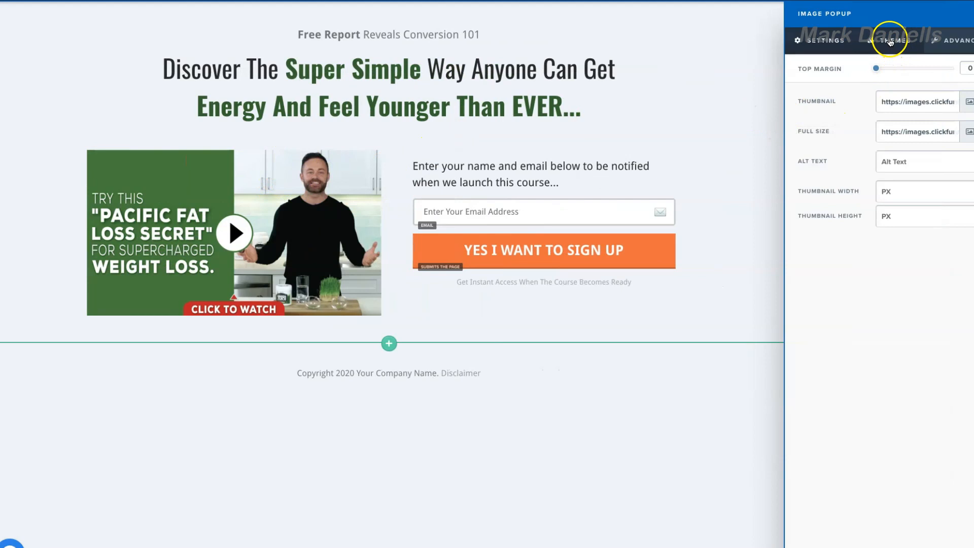
{"action": "left_click", "coordinate": [956, 40]}
{"action": "left_click", "coordinate": [883, 40]}
{"action": "scroll", "coordinate": [884, 281], "scroll_direction": "down", "scroll_amount": 1}
{"action": "left_click", "coordinate": [884, 281]}
{"action": "left_click", "coordinate": [729, 188]}
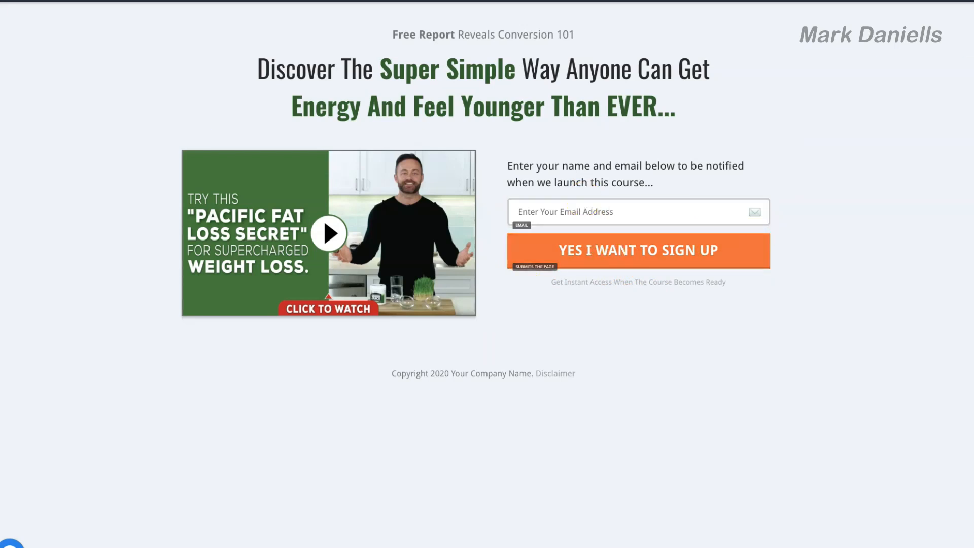
Change the opt-in button's text to "YES TAKE ME TO THE VIDEO".
{"action": "left_click", "coordinate": [617, 250]}
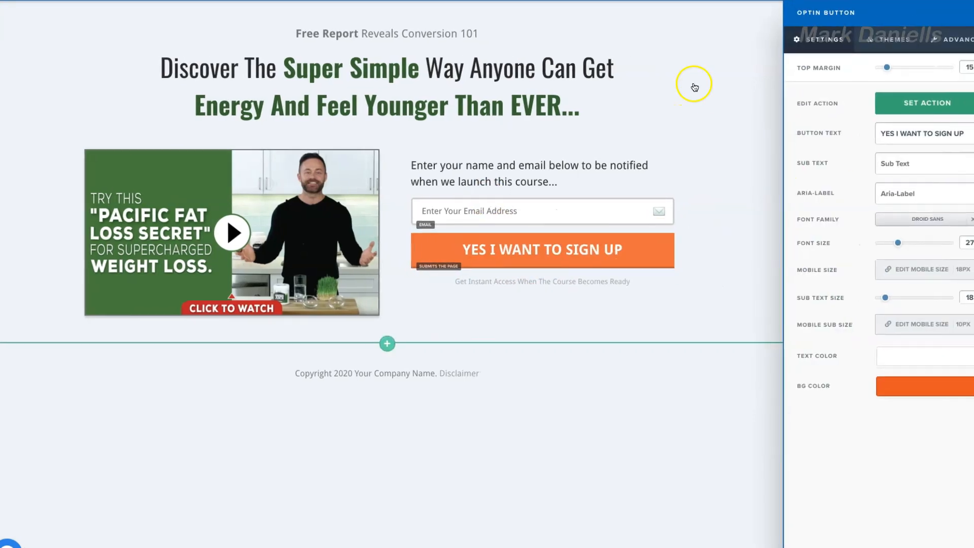
{"action": "left_click_drag", "start_coordinate": [948, 121], "coordinate": [880, 122]}
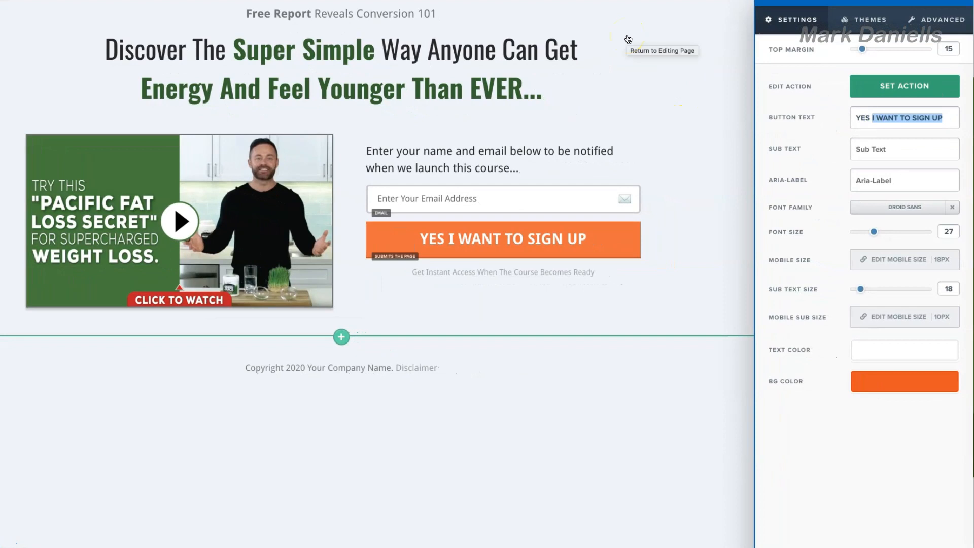
{"action": "key", "text": "BackSpace"}
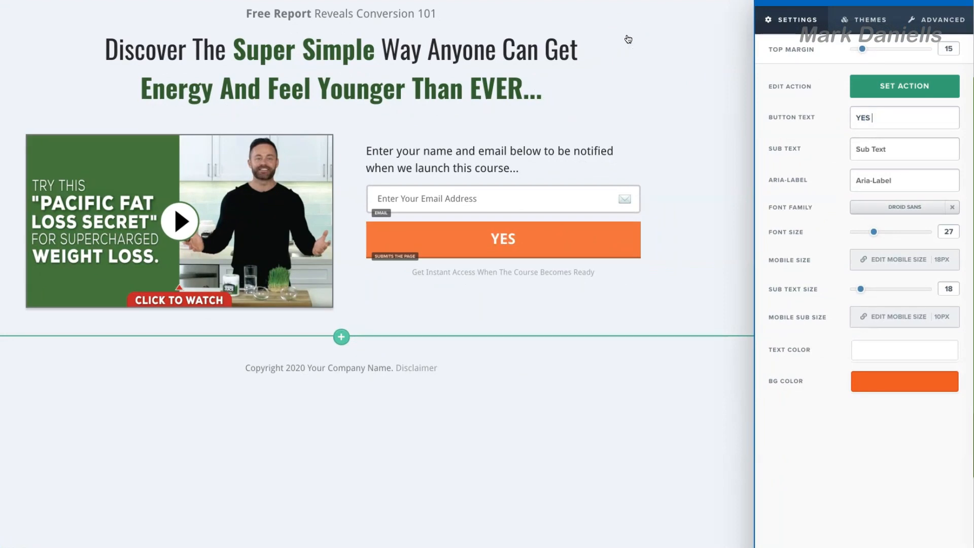
{"action": "type", "text": "TAKE ME TO THE VIDEO"}
{"action": "left_click", "coordinate": [628, 39]}
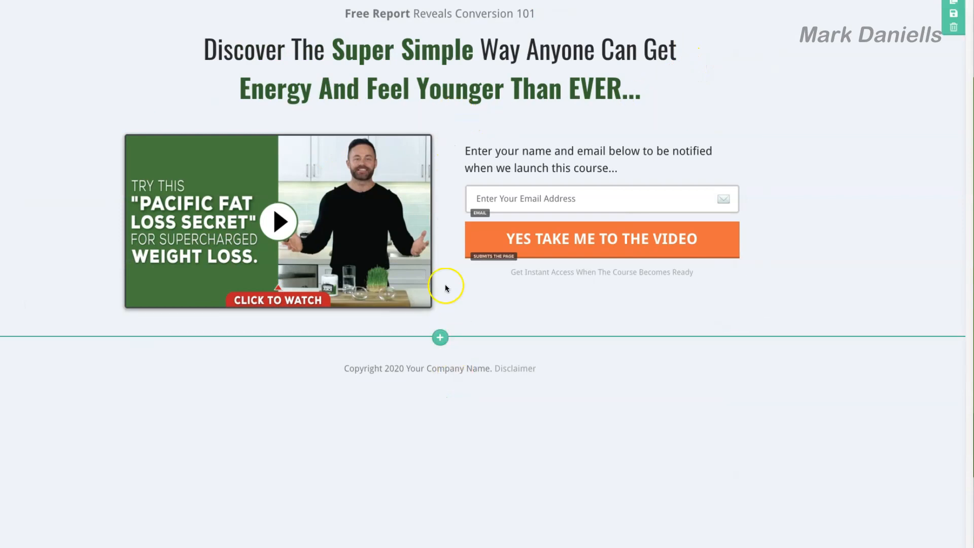
Add a two-column row below the image and form, with a bullet list in the column under the image.
{"action": "left_click", "coordinate": [440, 317]}
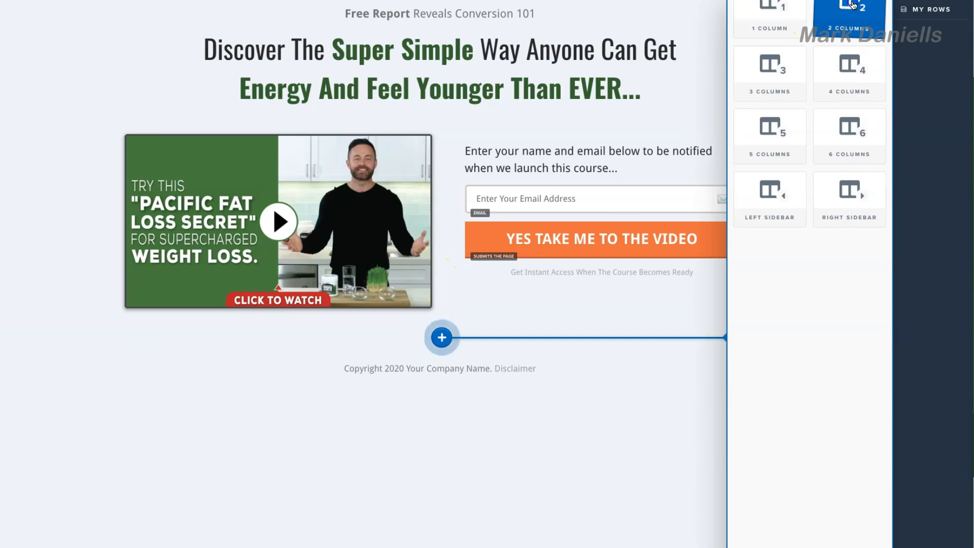
{"action": "left_click_drag", "start_coordinate": [571, 252], "coordinate": [440, 397]}
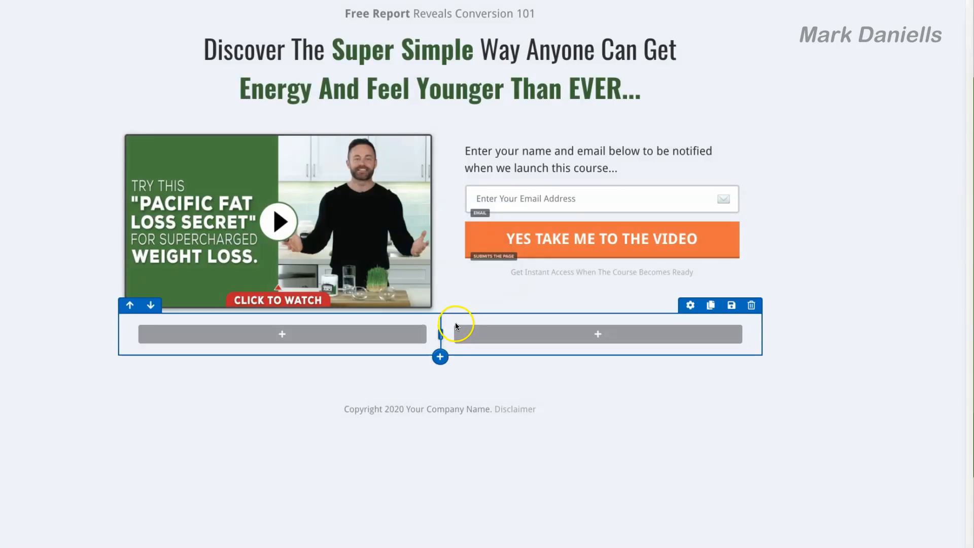
{"action": "left_click", "coordinate": [281, 334]}
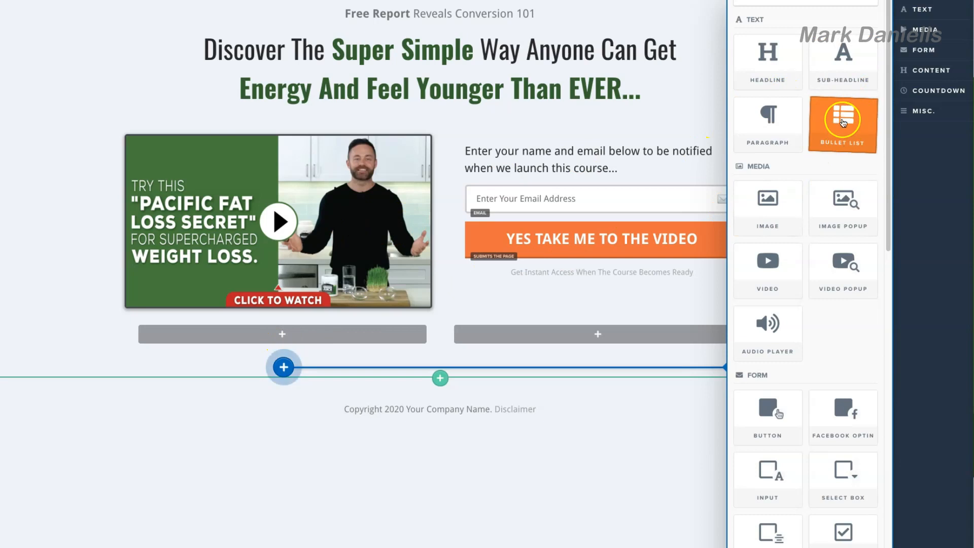
{"action": "left_click", "coordinate": [869, 115]}
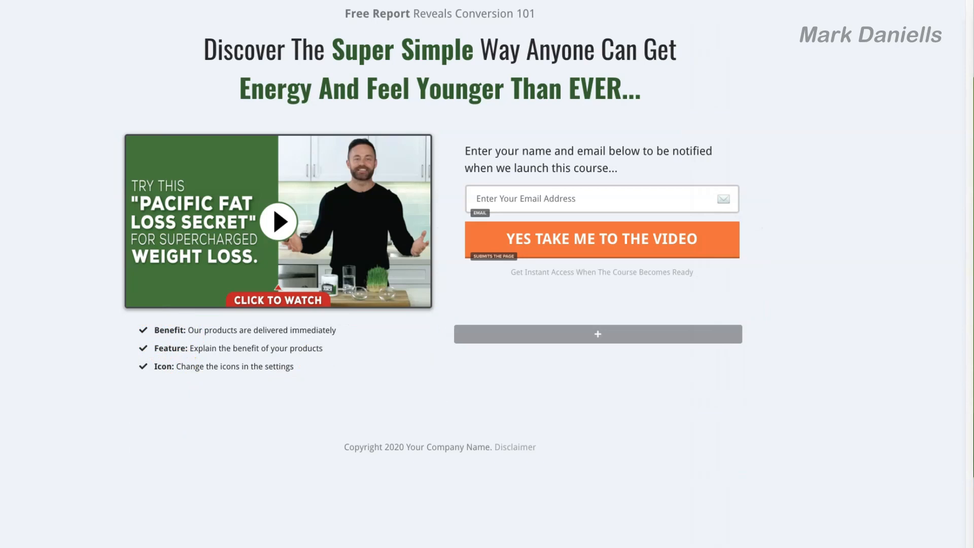
Replace the "Feature" and "Icon" labels in the bullet list with "Benefit".
{"action": "left_click", "coordinate": [187, 332]}
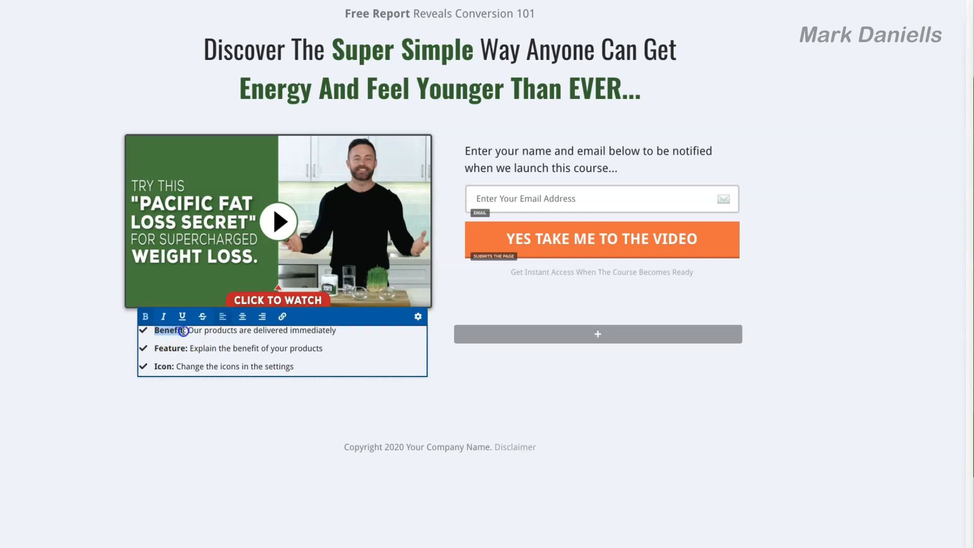
{"action": "right_click", "coordinate": [183, 331]}
{"action": "left_click", "coordinate": [177, 404]}
{"action": "left_click", "coordinate": [155, 349]}
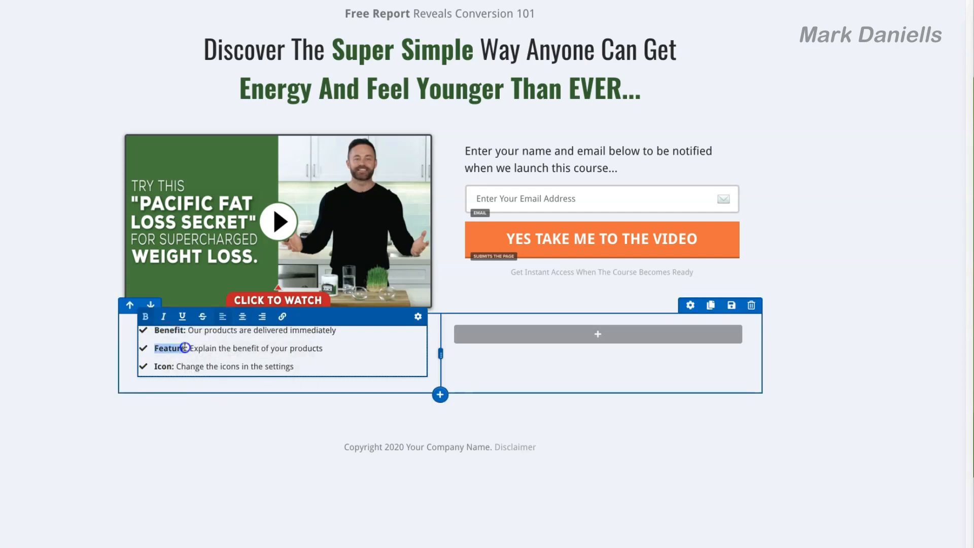
{"action": "right_click", "coordinate": [164, 349]}
{"action": "left_click", "coordinate": [213, 437]}
{"action": "double_click", "coordinate": [160, 367]}
{"action": "right_click", "coordinate": [165, 366]}
{"action": "left_click", "coordinate": [213, 437]}
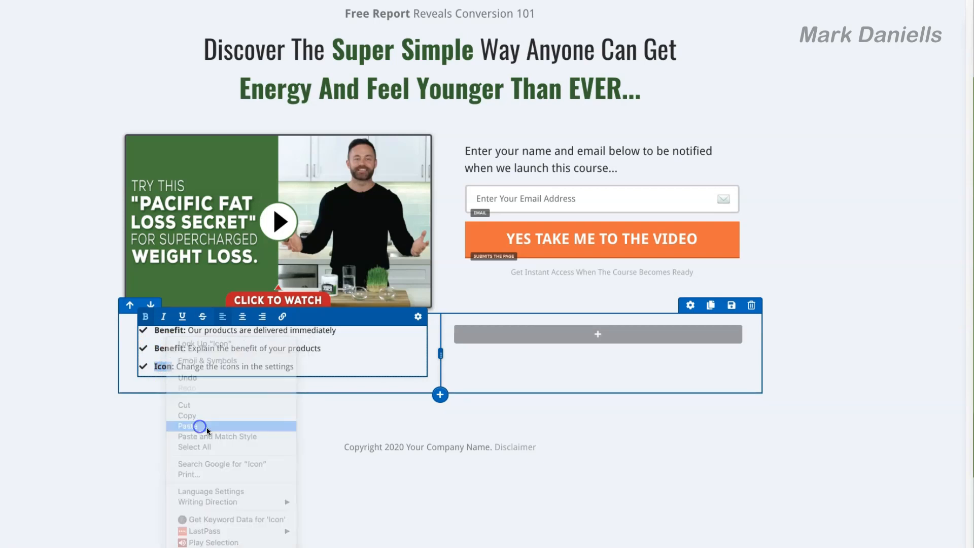
{"action": "left_click", "coordinate": [48, 248]}
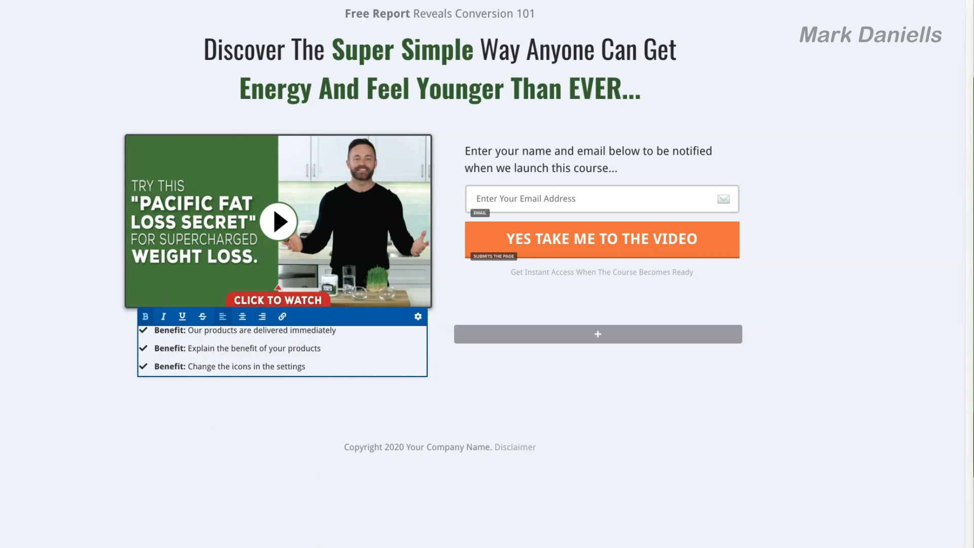
Rewrite the three benefit texts as "Supercharge Your xxx immediately", "Super easy To Use" and "Energy Booster etc.".
{"action": "left_click_drag", "start_coordinate": [189, 330], "coordinate": [374, 329]}
{"action": "right_click", "coordinate": [375, 328]}
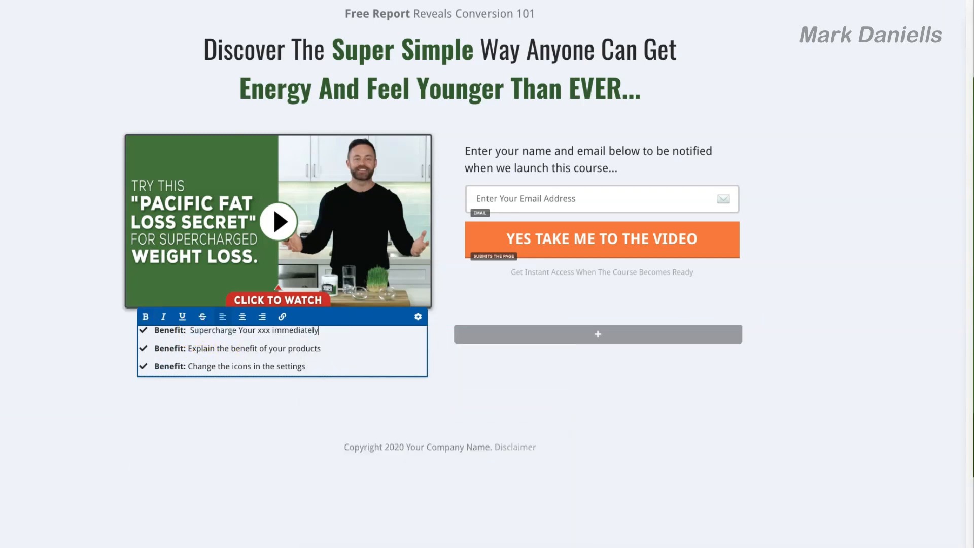
{"action": "left_click_drag", "start_coordinate": [188, 348], "coordinate": [355, 348]}
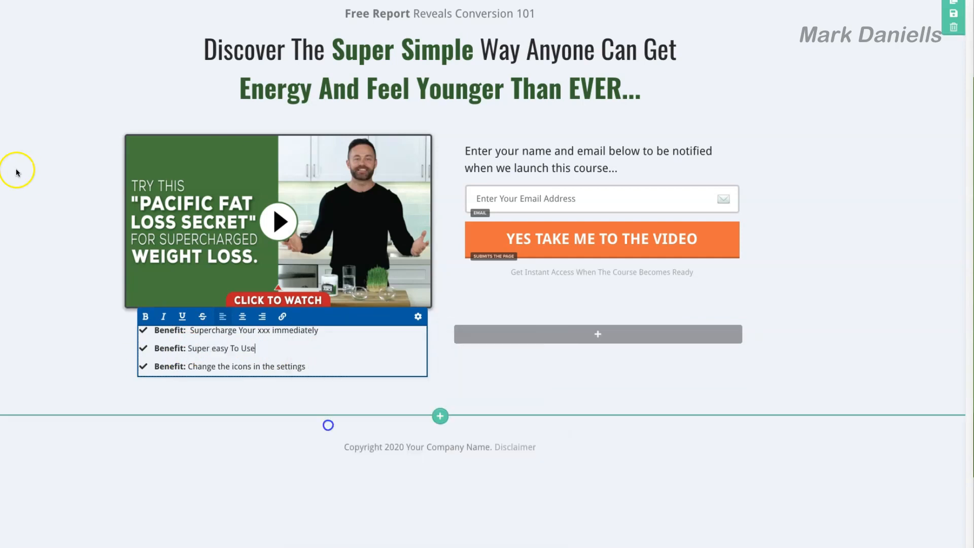
{"action": "left_click_drag", "start_coordinate": [188, 366], "coordinate": [335, 366]}
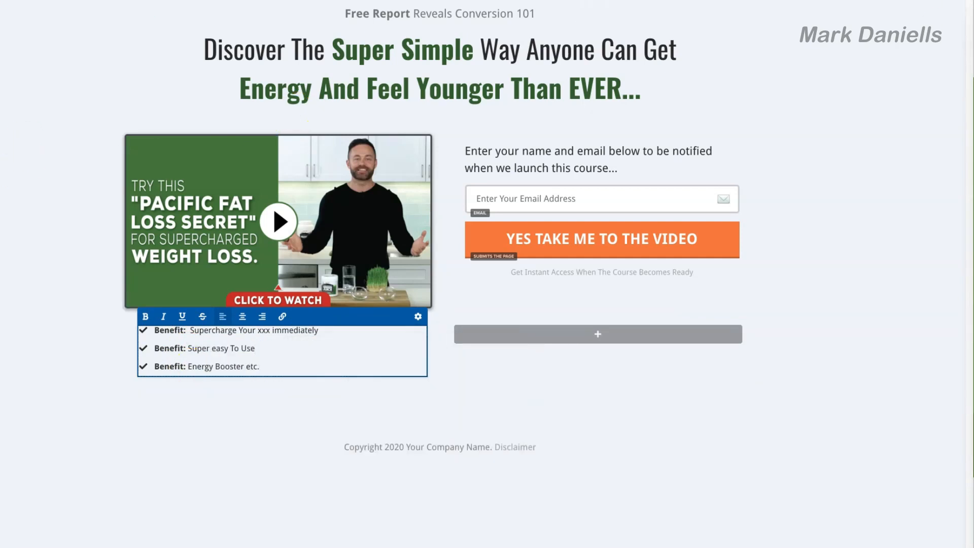
{"action": "left_click", "coordinate": [887, 46]}
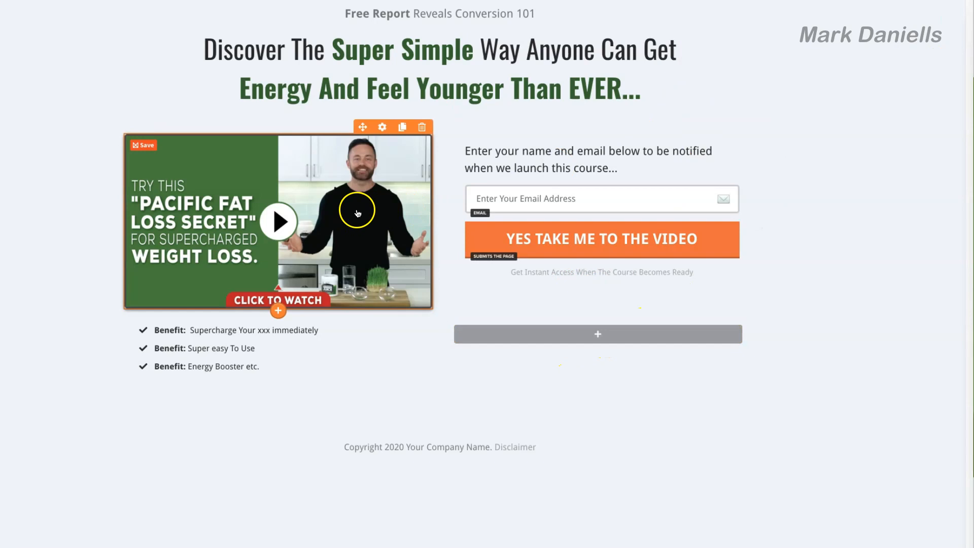
Add a sub-headline directly below the image, above the bullet list.
{"action": "left_click", "coordinate": [279, 310]}
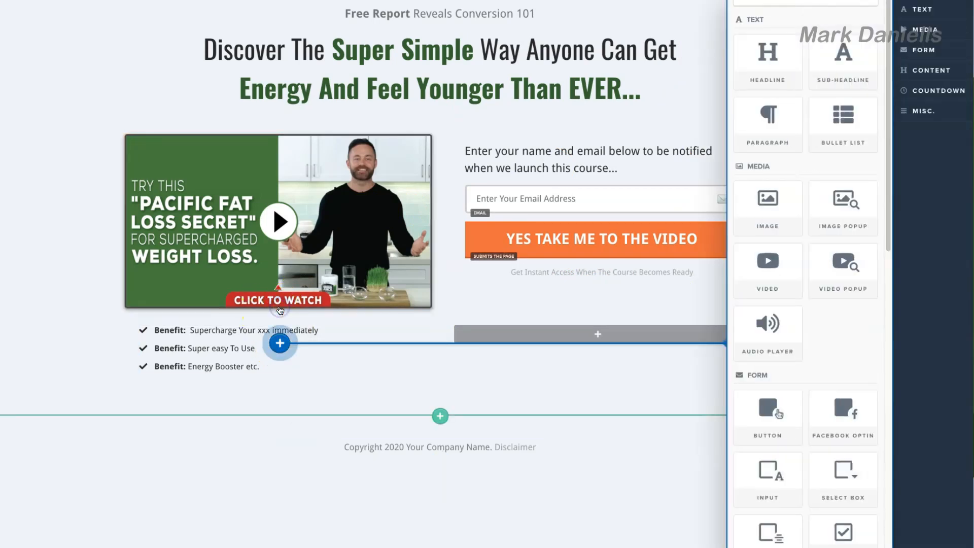
{"action": "left_click", "coordinate": [844, 55]}
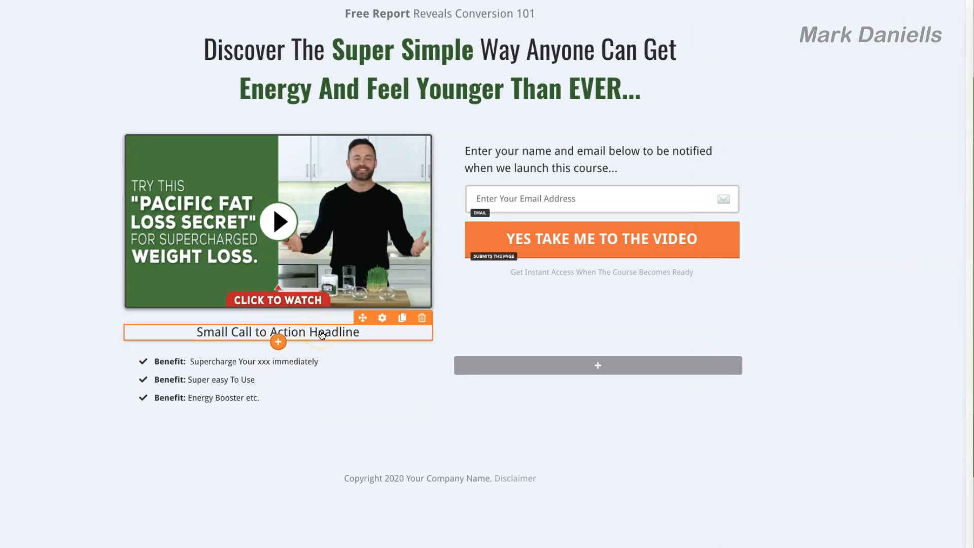
{"action": "left_click", "coordinate": [279, 222]}
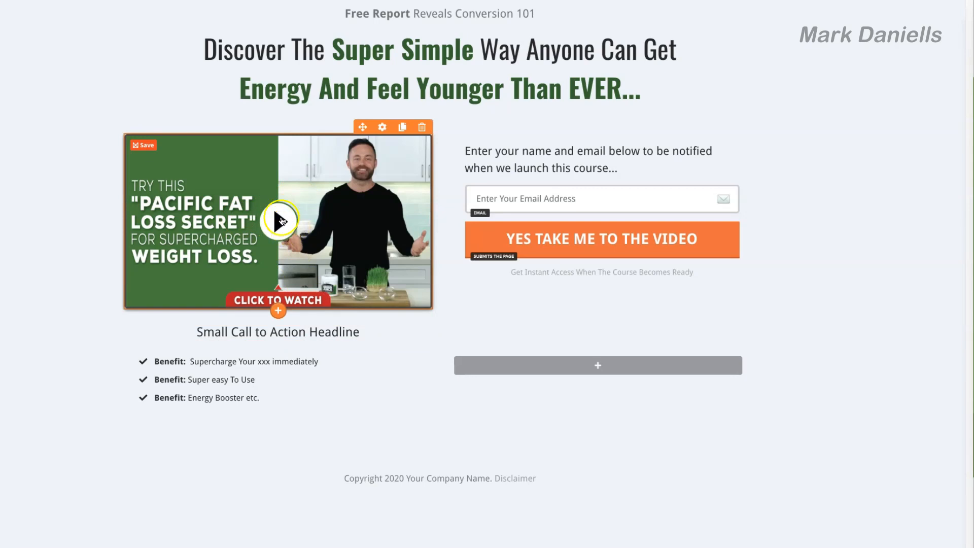
{"action": "left_click", "coordinate": [547, 203]}
Change the sub-headline text to "Enter Your Email To Watch The Video".
{"action": "left_click", "coordinate": [269, 334]}
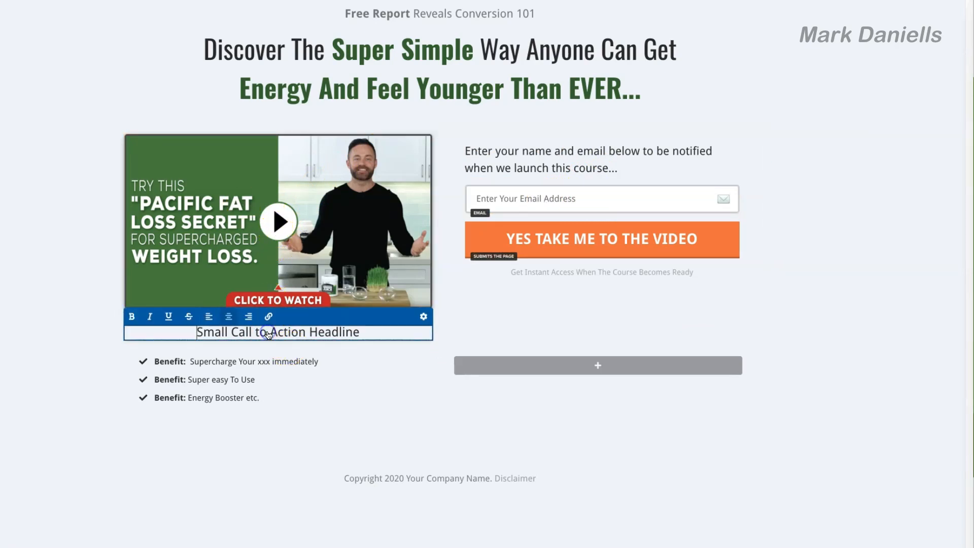
{"action": "left_click", "coordinate": [190, 334]}
{"action": "triple_click", "coordinate": [427, 329]}
{"action": "right_click", "coordinate": [331, 333]}
{"action": "left_click", "coordinate": [355, 424]}
{"action": "left_click", "coordinate": [381, 409]}
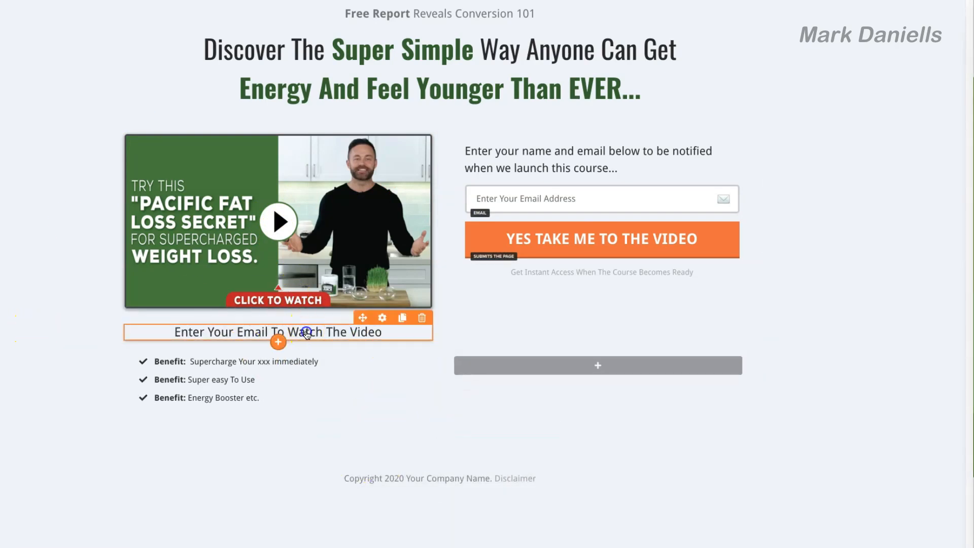
Reduce the top margin of the "Enter Your Email To Watch The Video" sub-headline to 10.
{"action": "left_click", "coordinate": [306, 332]}
{"action": "left_click", "coordinate": [383, 385]}
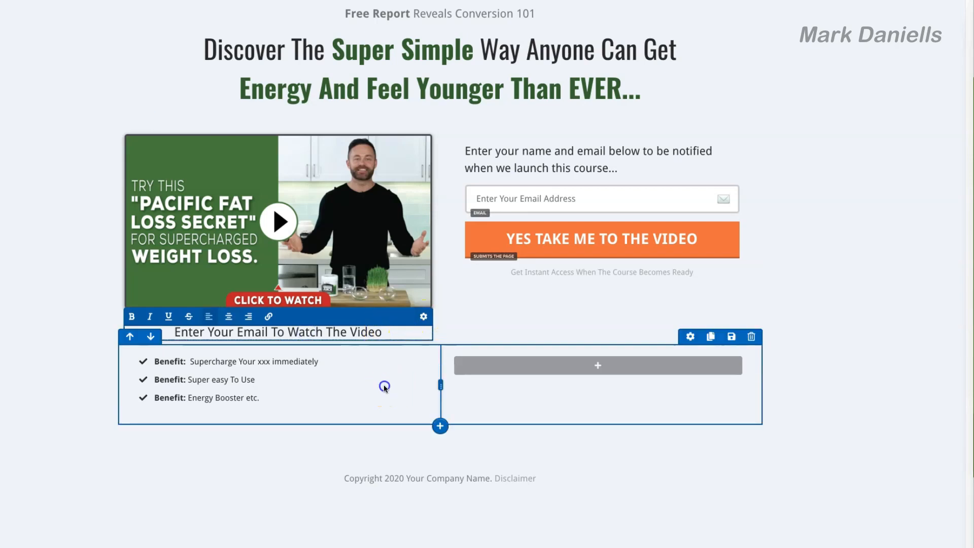
{"action": "left_click", "coordinate": [383, 319]}
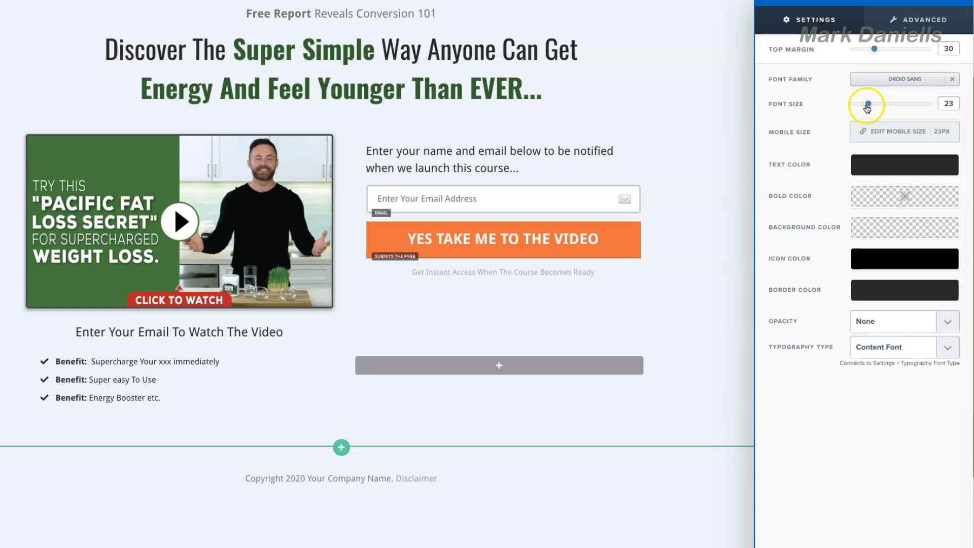
{"action": "left_click", "coordinate": [255, 331]}
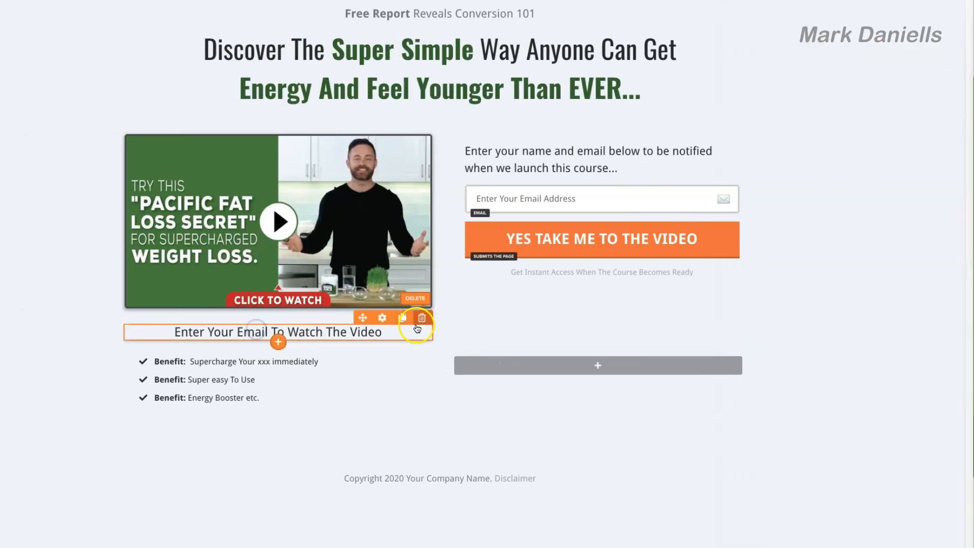
{"action": "left_click", "coordinate": [385, 319]}
{"action": "left_click_drag", "start_coordinate": [868, 49], "coordinate": [856, 51]}
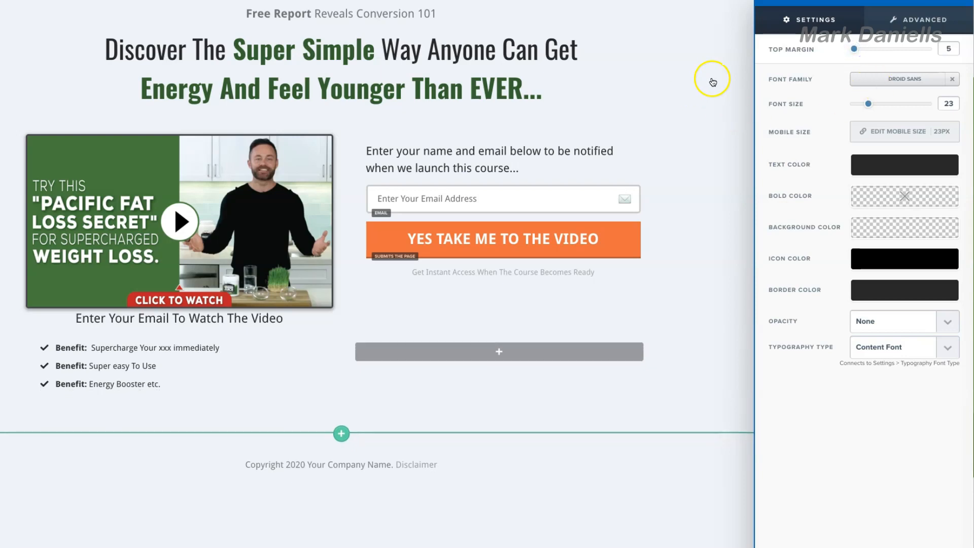
{"action": "left_click", "coordinate": [377, 345]}
{"action": "left_click", "coordinate": [294, 321]}
{"action": "left_click", "coordinate": [294, 323]}
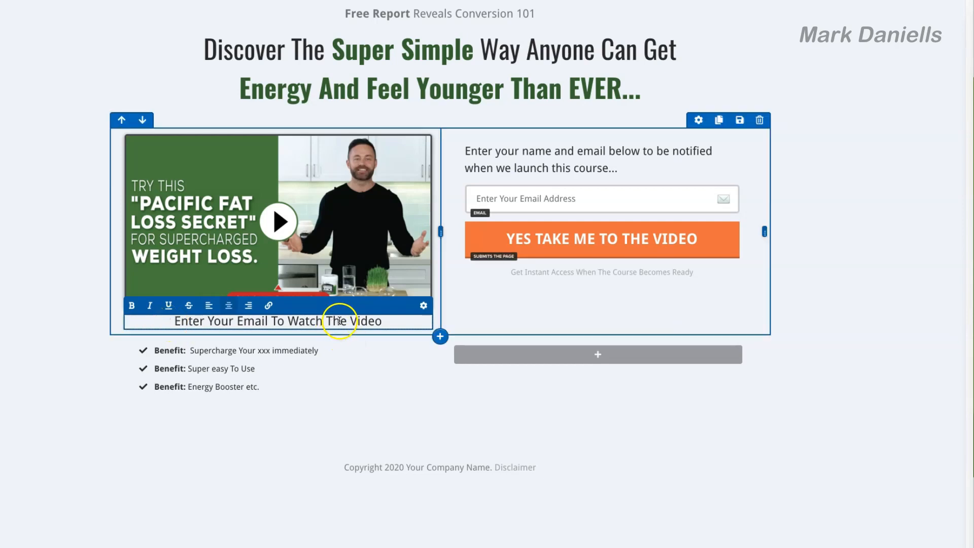
{"action": "left_click", "coordinate": [37, 281]}
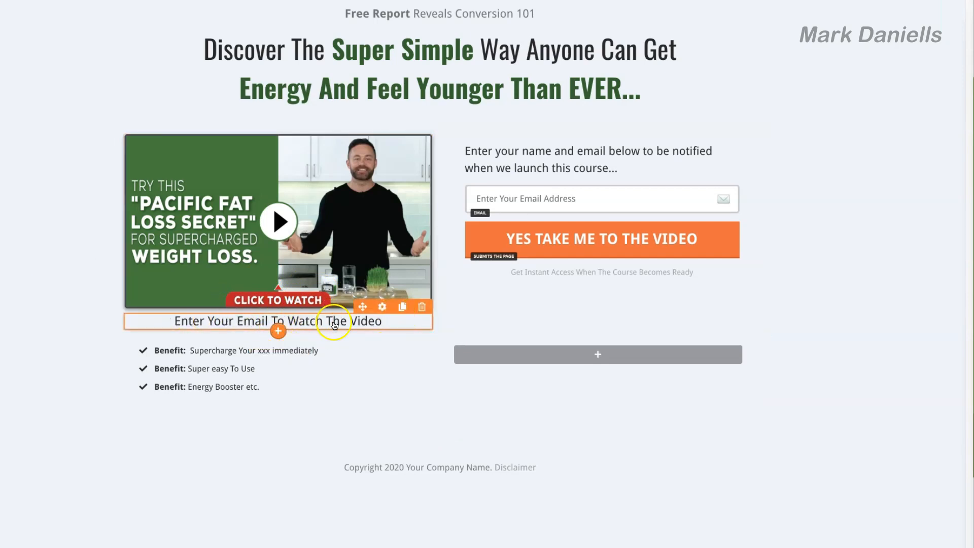
Give the sub-headline below the image the red background colour #e43b2c.
{"action": "left_click", "coordinate": [382, 307]}
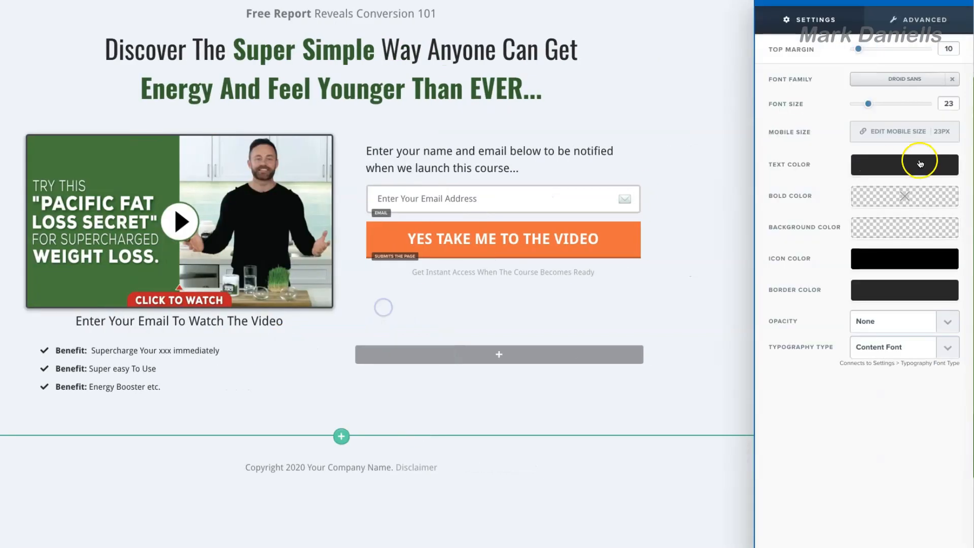
{"action": "left_click", "coordinate": [877, 227]}
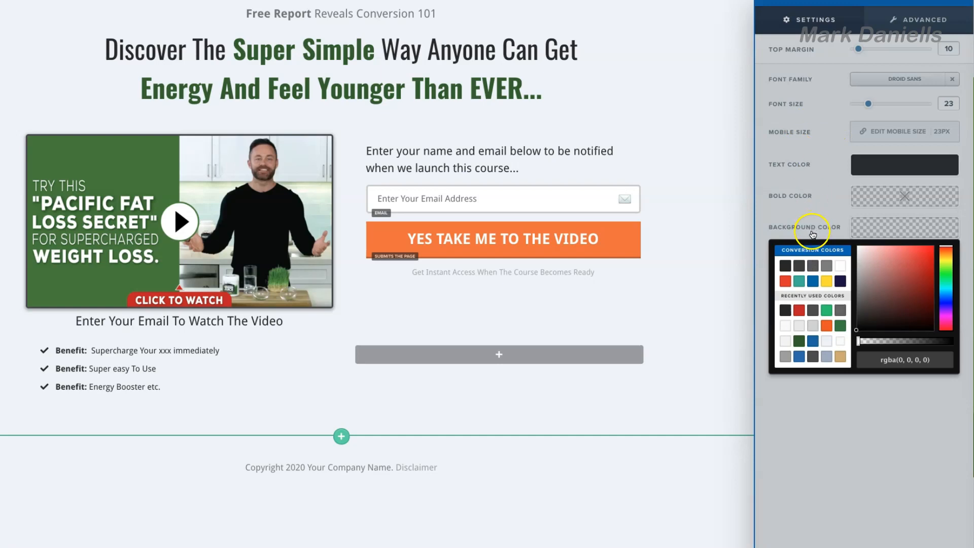
{"action": "left_click", "coordinate": [787, 282]}
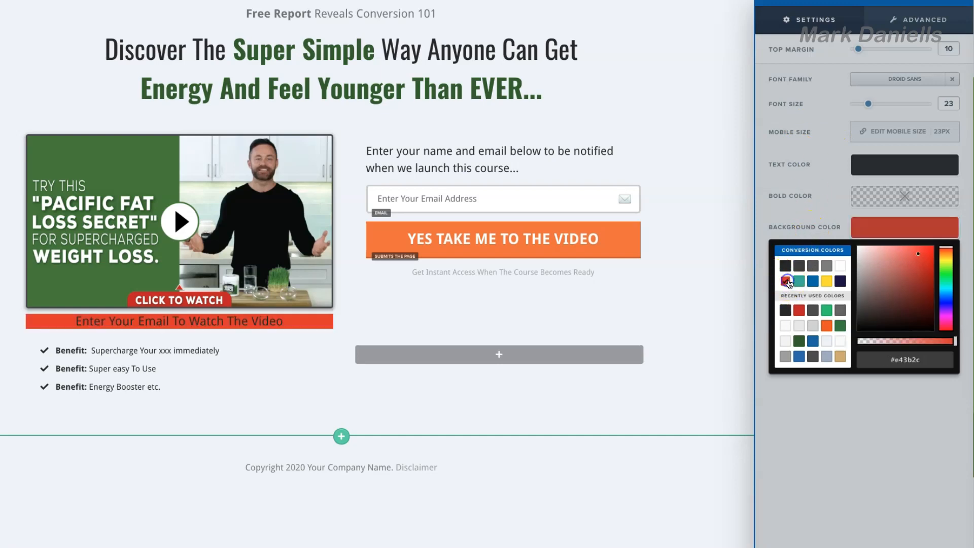
{"action": "left_click", "coordinate": [688, 297]}
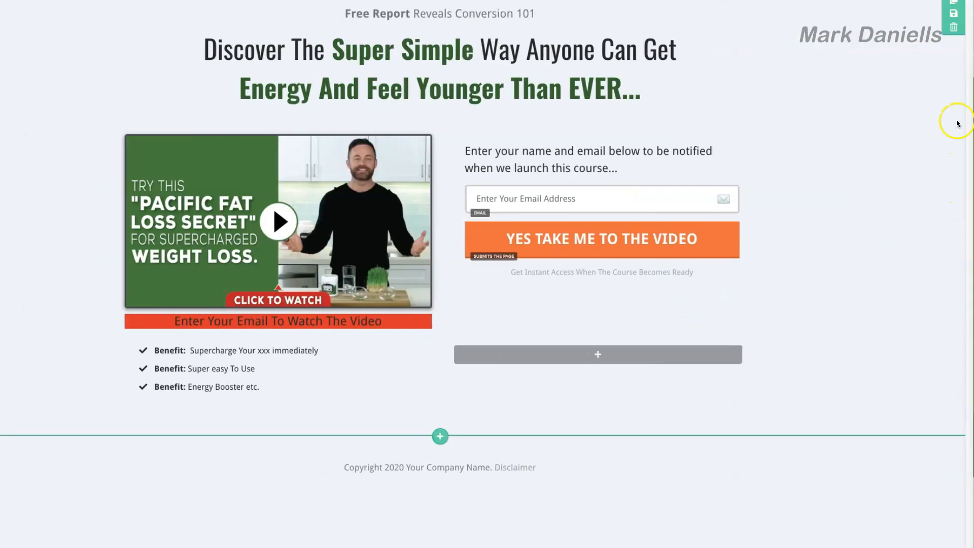
Set the sub-headline's text colour to white #ffffff.
{"action": "left_click", "coordinate": [380, 325]}
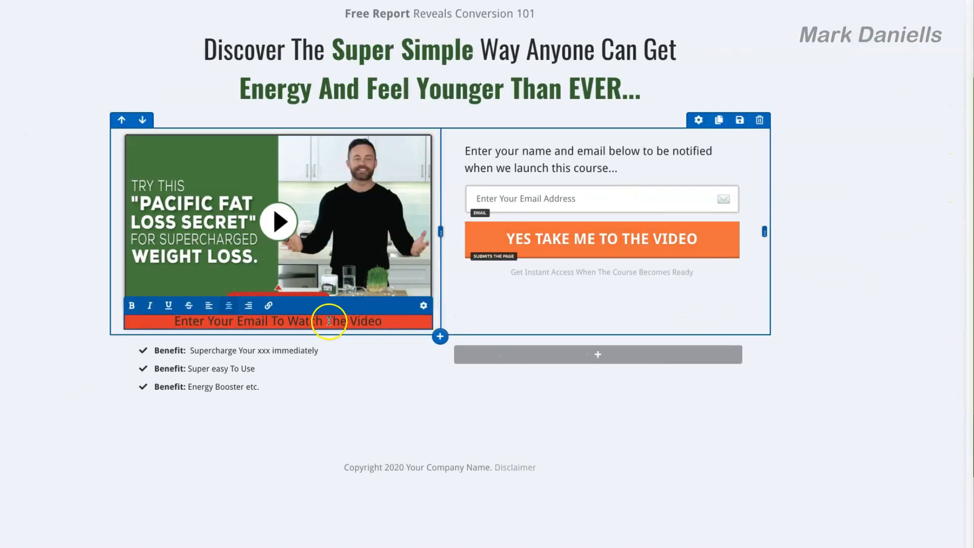
{"action": "left_click", "coordinate": [424, 307]}
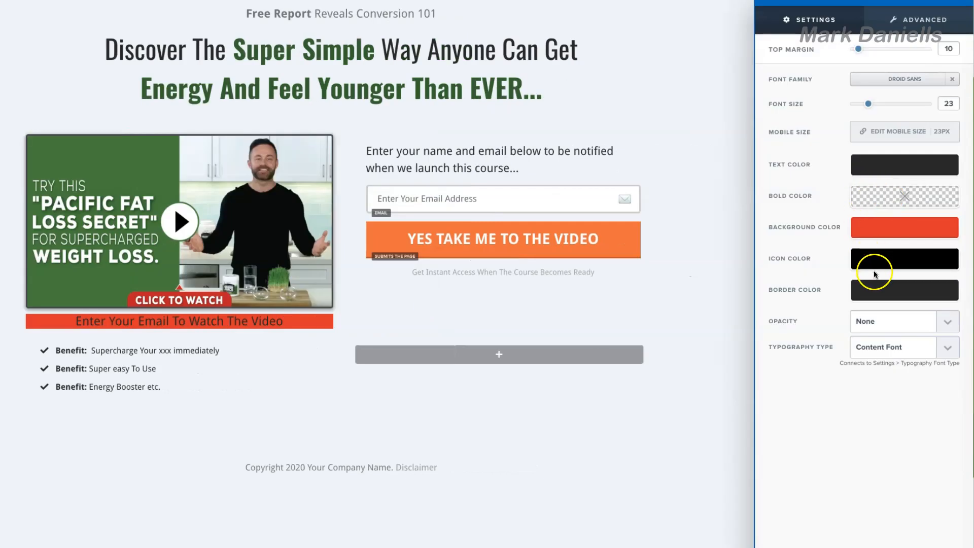
{"action": "left_click", "coordinate": [869, 164]}
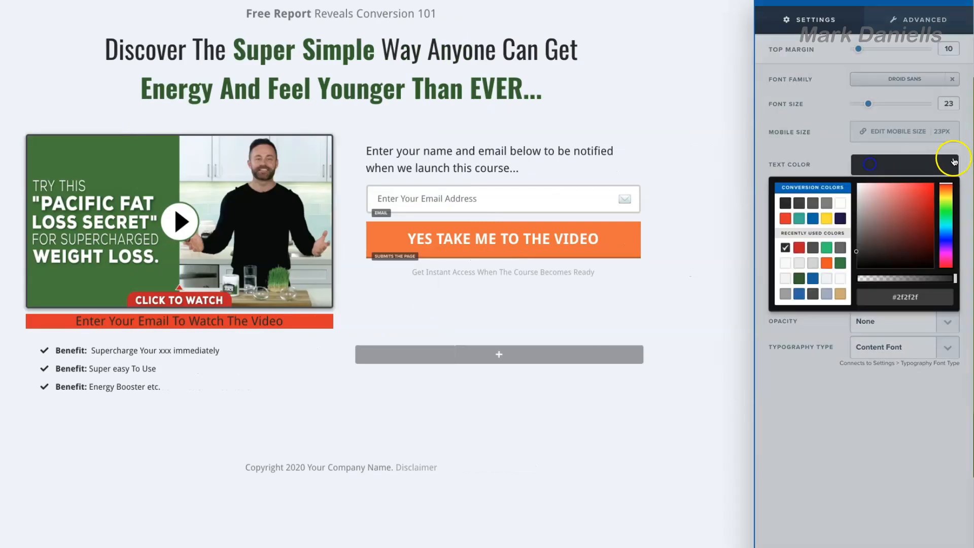
{"action": "left_click", "coordinate": [841, 204]}
{"action": "left_click", "coordinate": [823, 204]}
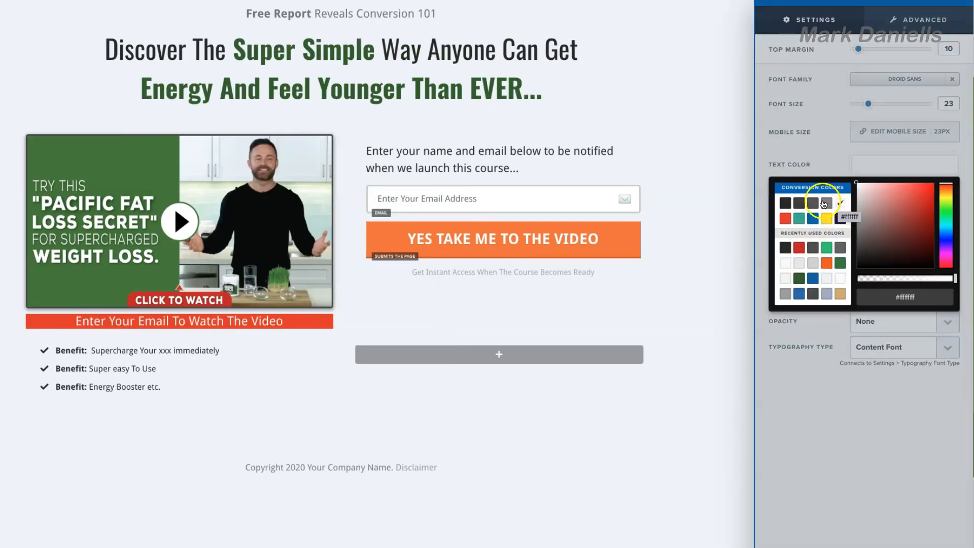
{"action": "left_click", "coordinate": [718, 297]}
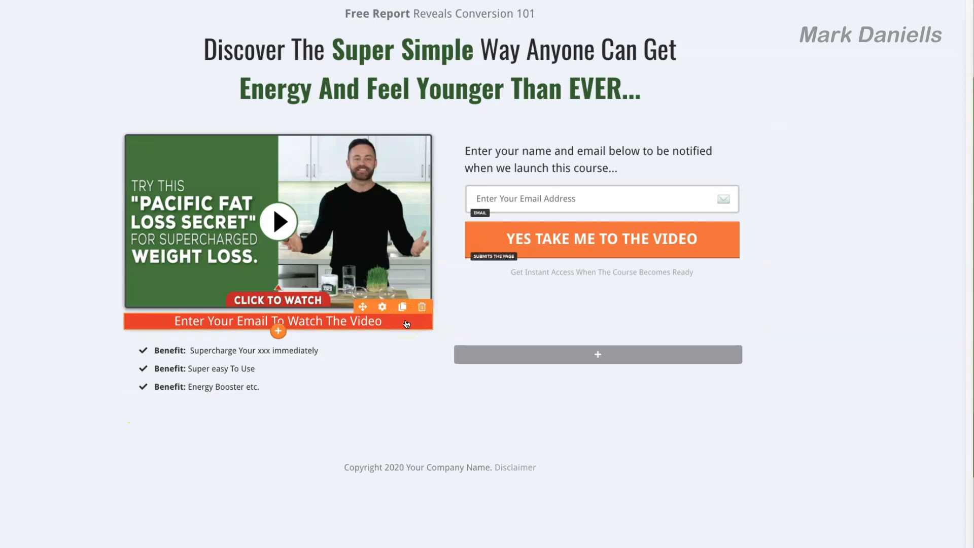
Copy the red colour value rgb(202, 32, 39) from the browser's colour picker.
{"action": "left_click", "coordinate": [764, 1]}
{"action": "left_click", "coordinate": [670, 24]}
{"action": "left_click", "coordinate": [491, 116]}
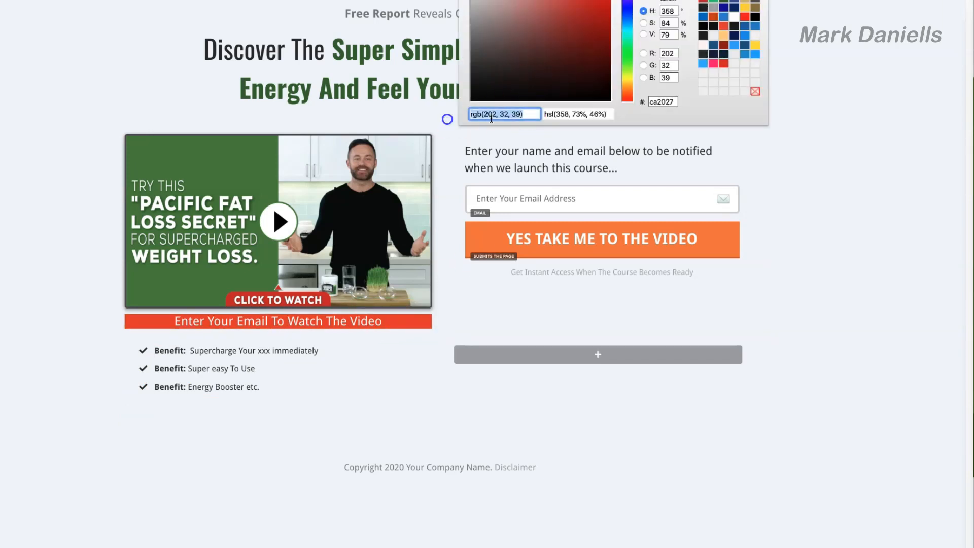
{"action": "right_click", "coordinate": [491, 119]}
{"action": "left_click", "coordinate": [508, 131]}
Apply the copied red #ca2027 as the sub-headline's background colour.
{"action": "left_click", "coordinate": [389, 305]}
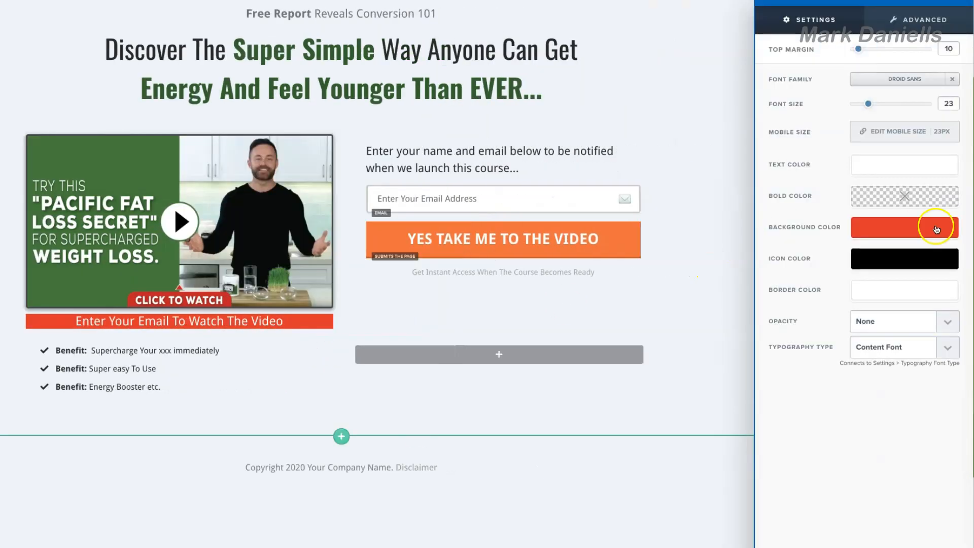
{"action": "left_click", "coordinate": [937, 229]}
{"action": "left_click", "coordinate": [929, 359]}
{"action": "right_click", "coordinate": [921, 360]}
{"action": "left_click", "coordinate": [945, 423]}
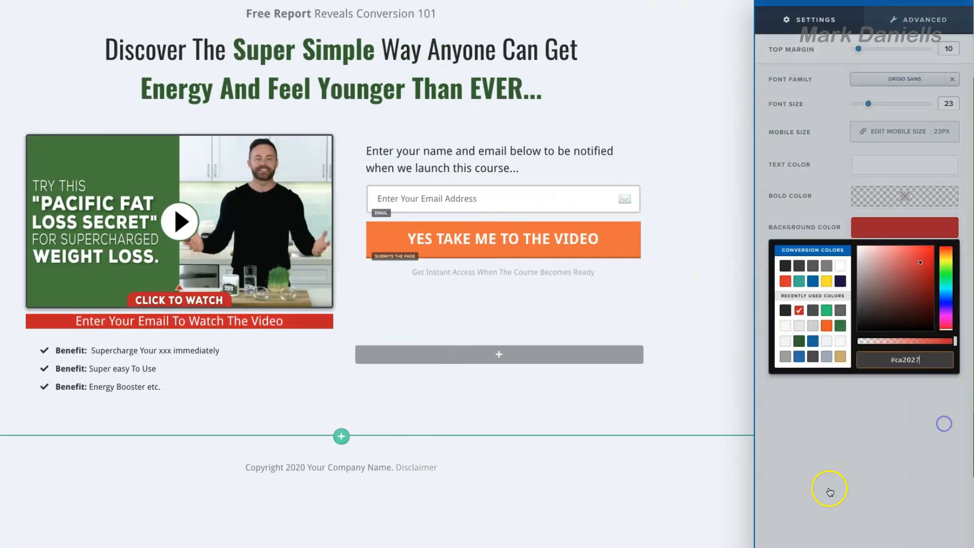
{"action": "left_click", "coordinate": [846, 395]}
{"action": "left_click", "coordinate": [562, 315]}
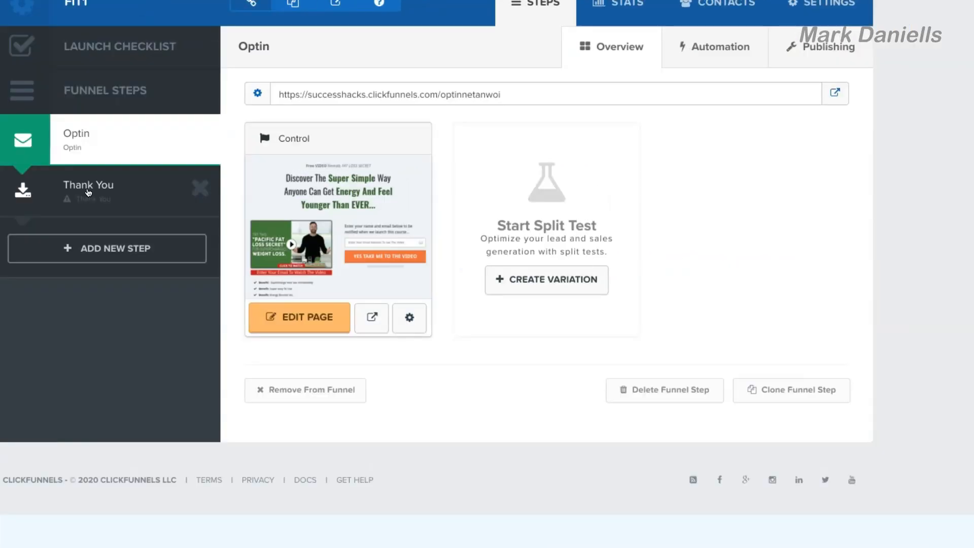
Choose the "3 Step Thank You" template for the funnel's Thank You step.
{"action": "left_click", "coordinate": [89, 192]}
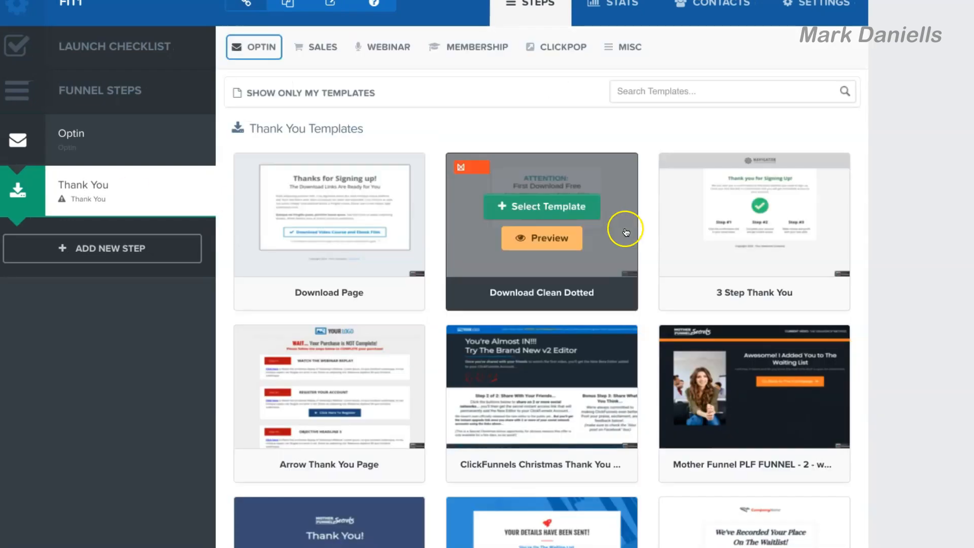
{"action": "left_click", "coordinate": [735, 207]}
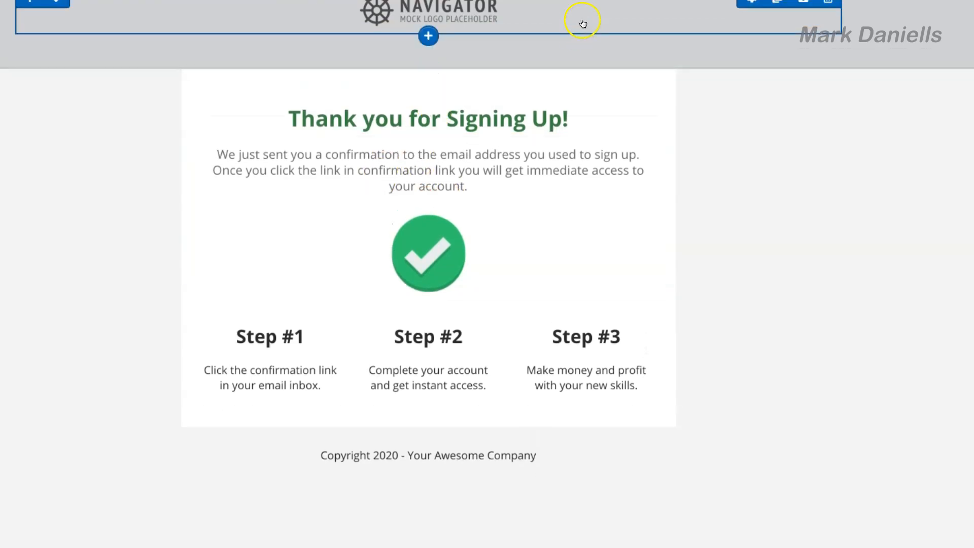
Delete the logo row and the Step #1 to Step #3 row from the thank-you page.
{"action": "left_click", "coordinate": [828, 2]}
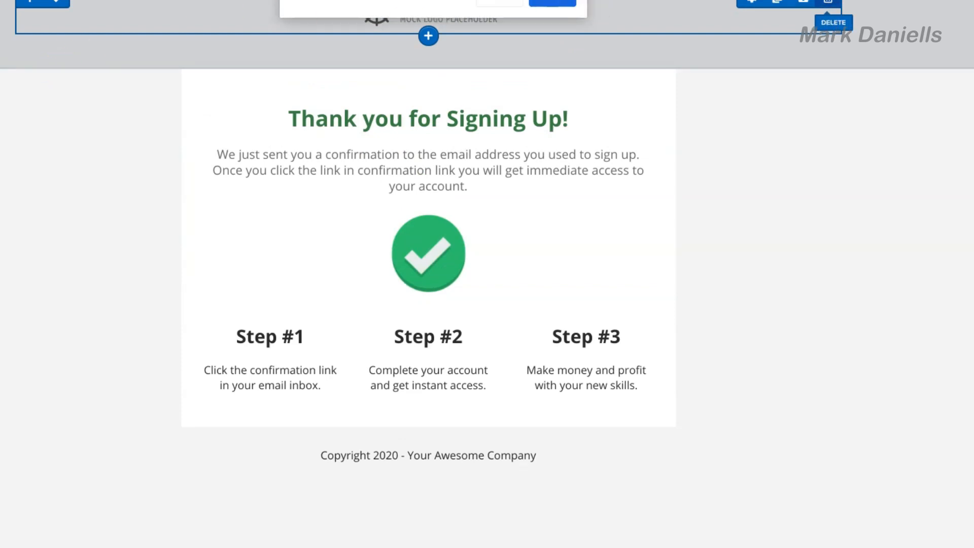
{"action": "left_click", "coordinate": [553, 2]}
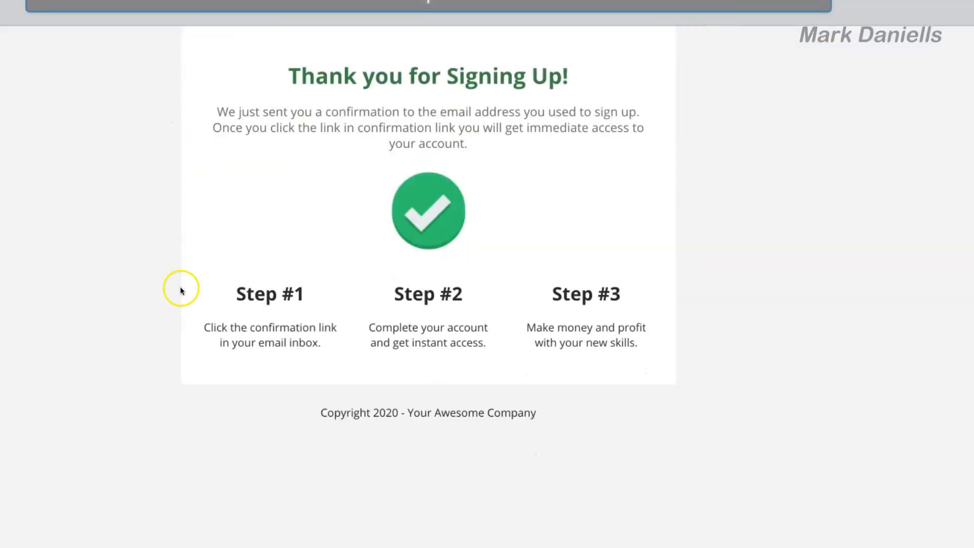
{"action": "mouse_move", "coordinate": [653, 290]}
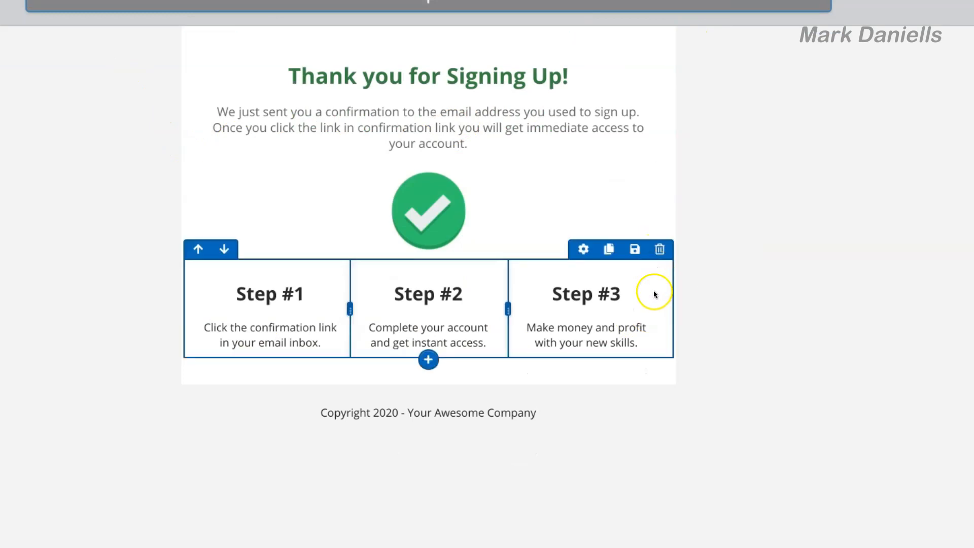
{"action": "left_click", "coordinate": [661, 249]}
{"action": "left_click", "coordinate": [552, 3]}
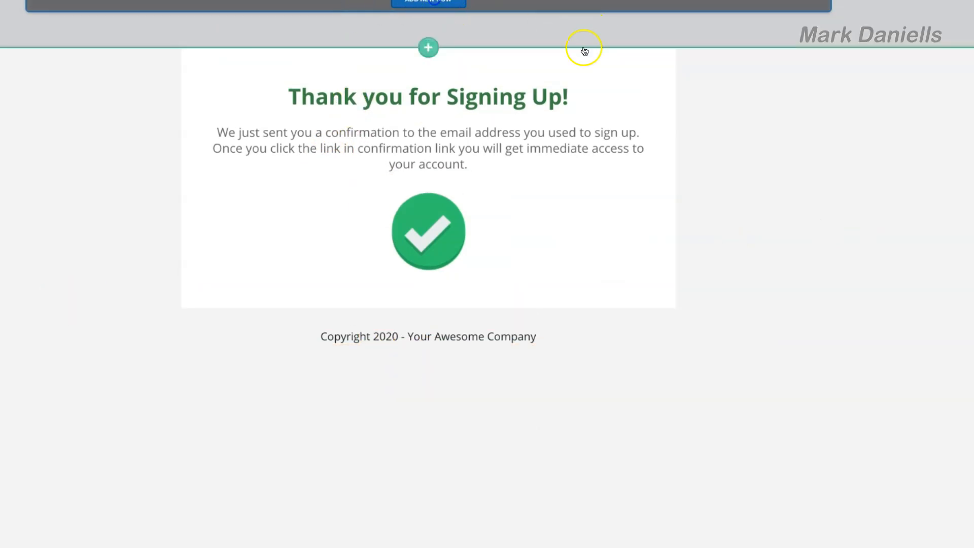
Add a one-column row to the empty header section above the thank-you message.
{"action": "left_click", "coordinate": [428, 47]}
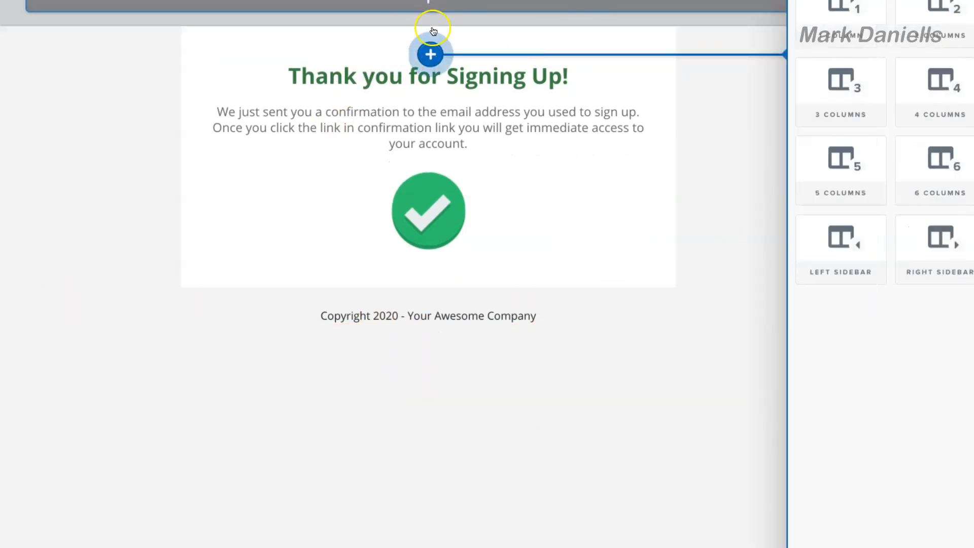
{"action": "left_click", "coordinate": [716, 297]}
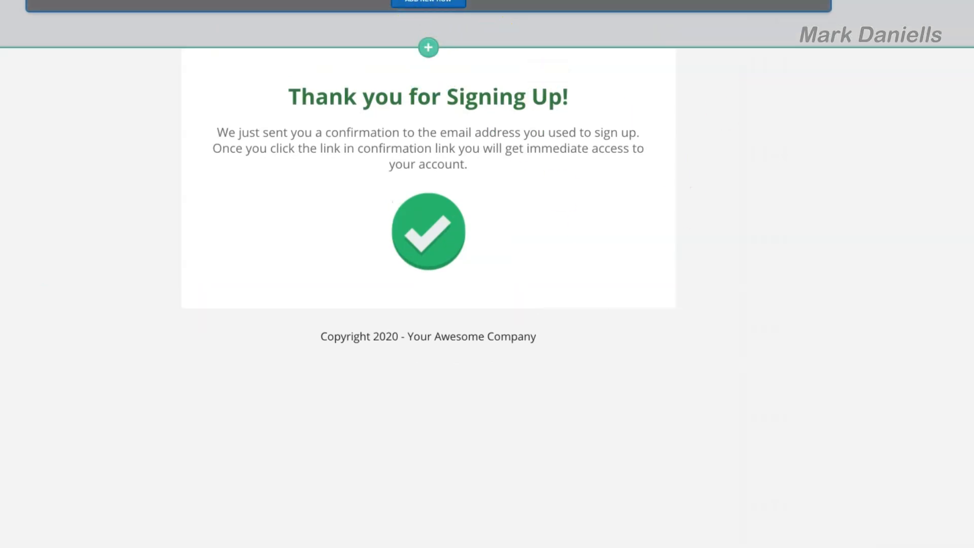
{"action": "left_click", "coordinate": [429, 48]}
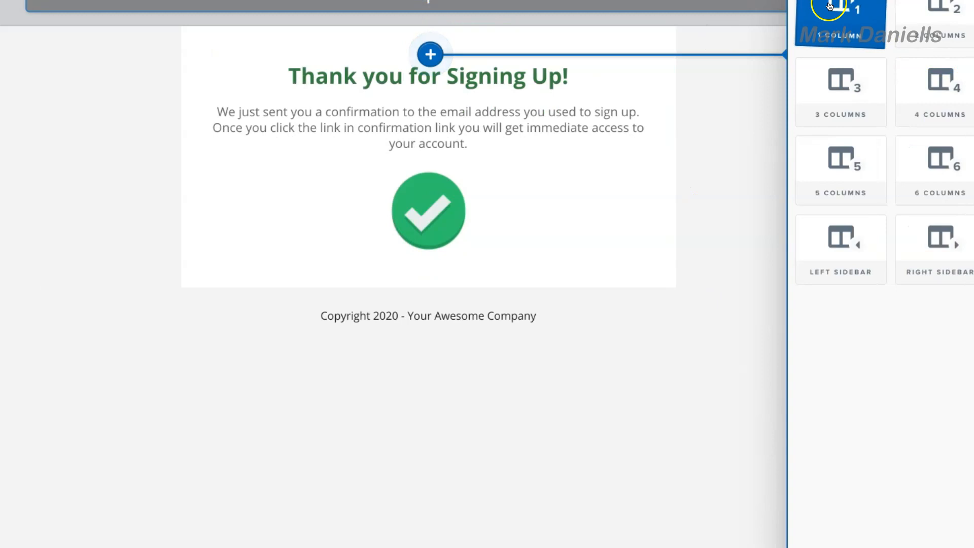
{"action": "left_click", "coordinate": [855, 9]}
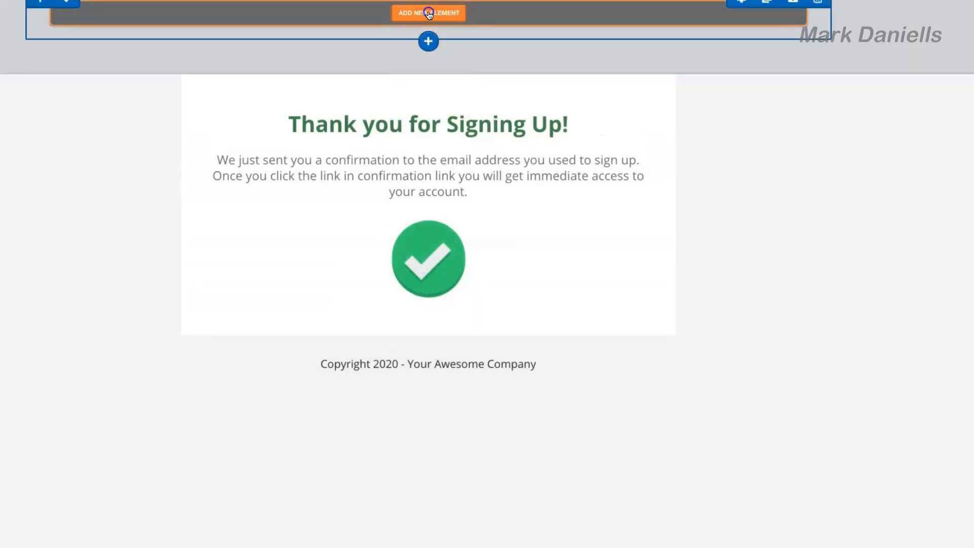
Insert a Minute Timer element into the new header row.
{"action": "left_click", "coordinate": [431, 54]}
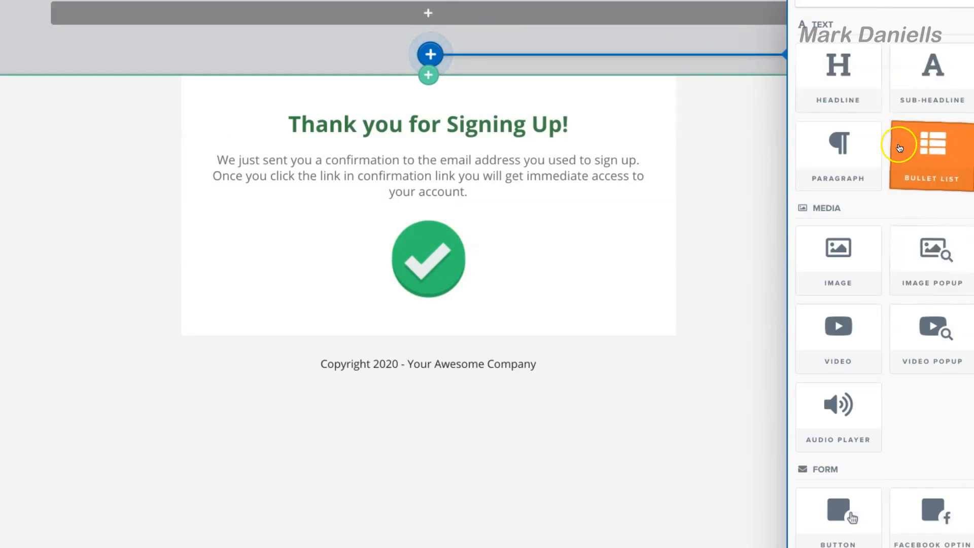
{"action": "scroll", "coordinate": [887, 159], "scroll_direction": "down", "scroll_amount": 8}
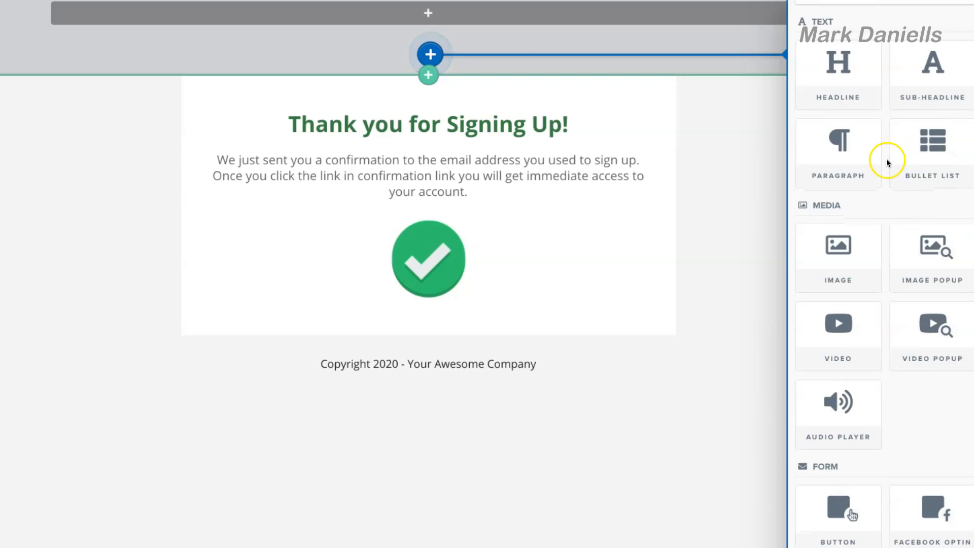
{"action": "scroll", "coordinate": [885, 161], "scroll_direction": "down", "scroll_amount": 6}
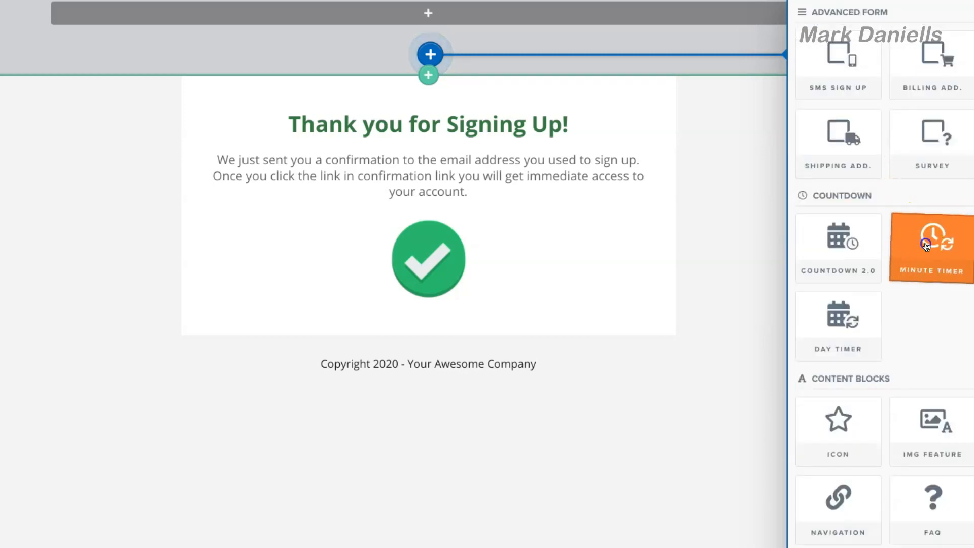
{"action": "left_click", "coordinate": [923, 261]}
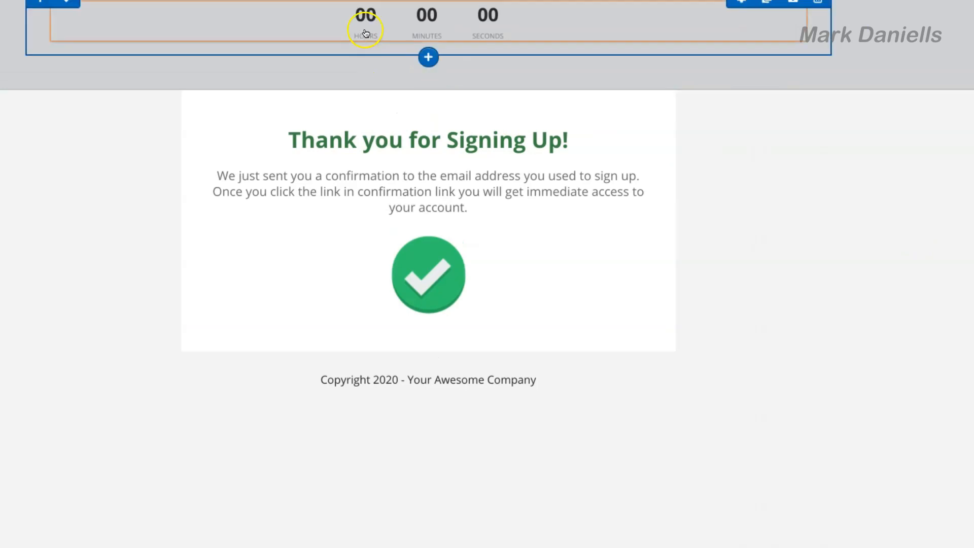
Set the minute timer's minutes to 0 and open its seconds value for editing.
{"action": "left_click", "coordinate": [508, 26]}
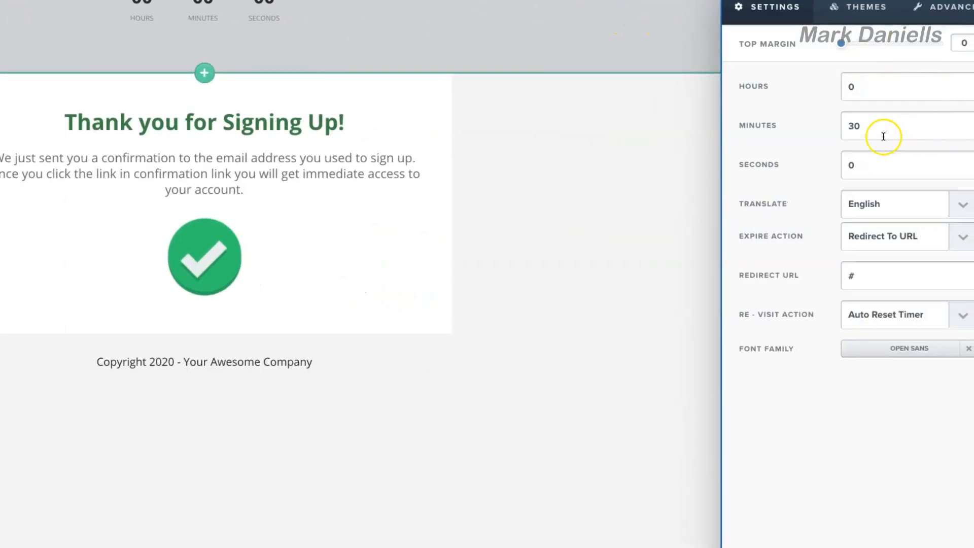
{"action": "left_click", "coordinate": [859, 125]}
{"action": "type", "text": "0"}
{"action": "left_click", "coordinate": [843, 165]}
{"action": "left_click", "coordinate": [875, 168]}
{"action": "left_click", "coordinate": [628, 181]}
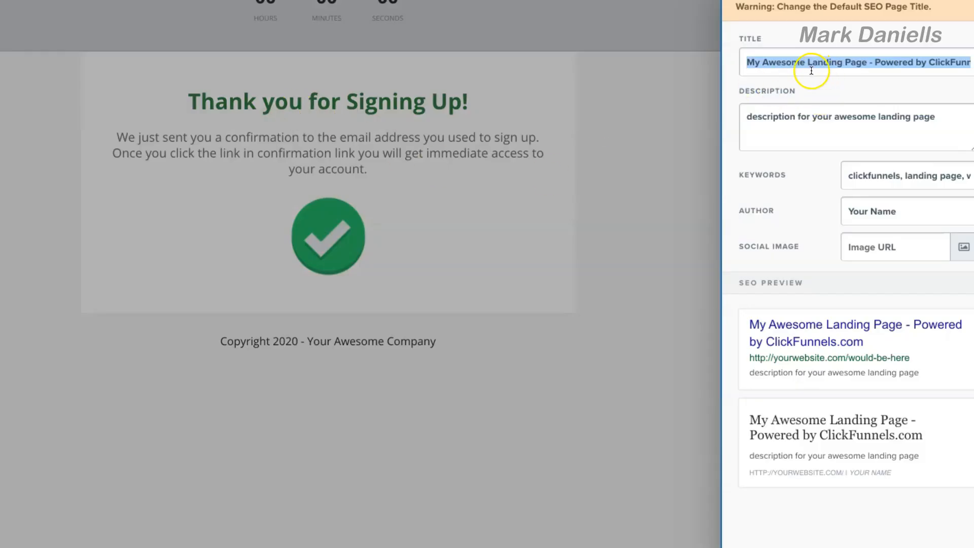
Set the page's SEO title to "Thank You Page" and clear the default description and keywords.
{"action": "key", "text": "BackSpace"}
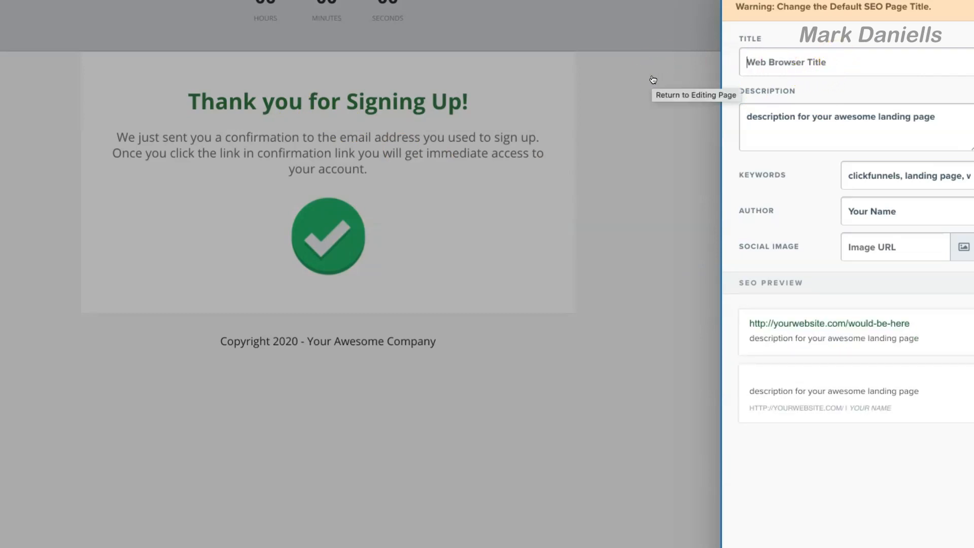
{"action": "type", "text": "Thank You Page"}
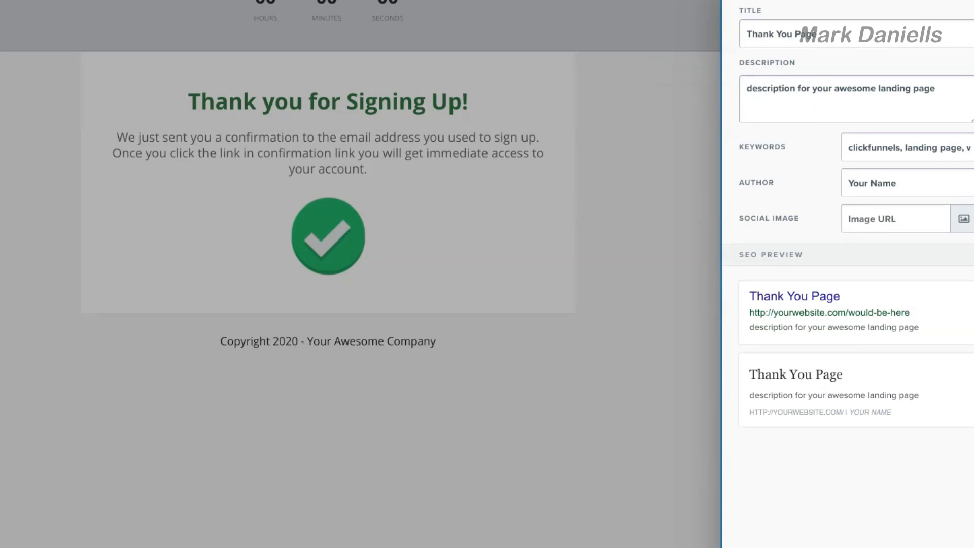
{"action": "left_click_drag", "start_coordinate": [937, 88], "coordinate": [685, 89]}
{"action": "key", "text": "BackSpace"}
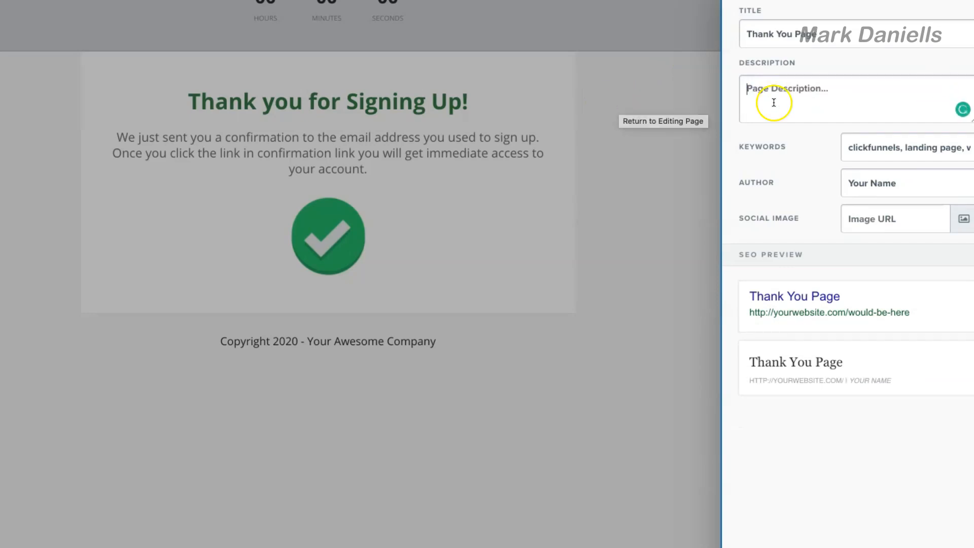
{"action": "triple_click", "coordinate": [885, 148]}
{"action": "key", "text": "BackSpace"}
{"action": "left_click", "coordinate": [623, 220]}
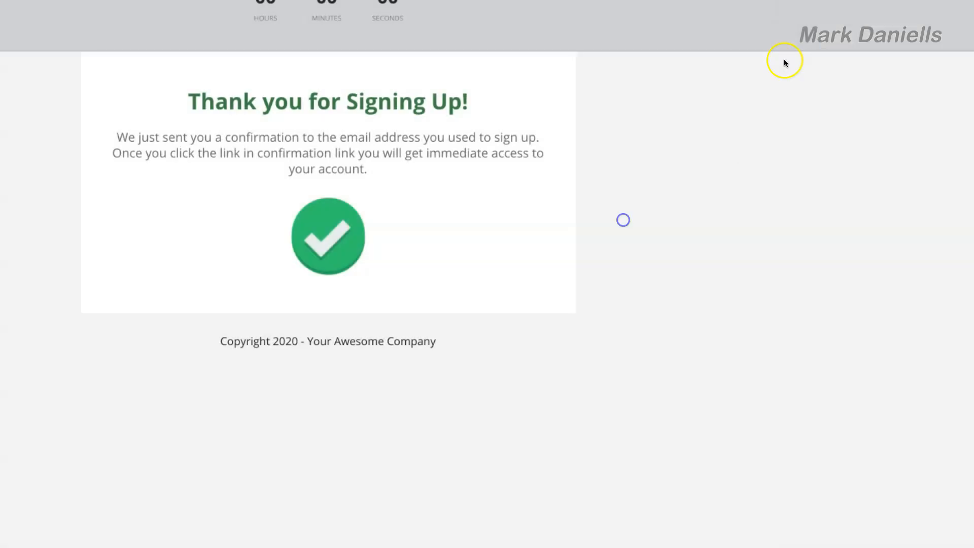
Shorten the green thank-you headline to "Thank you!".
{"action": "left_click", "coordinate": [307, 101]}
{"action": "left_click_drag", "start_coordinate": [435, 133], "coordinate": [466, 128]}
{"action": "key", "text": "BackSpace"}
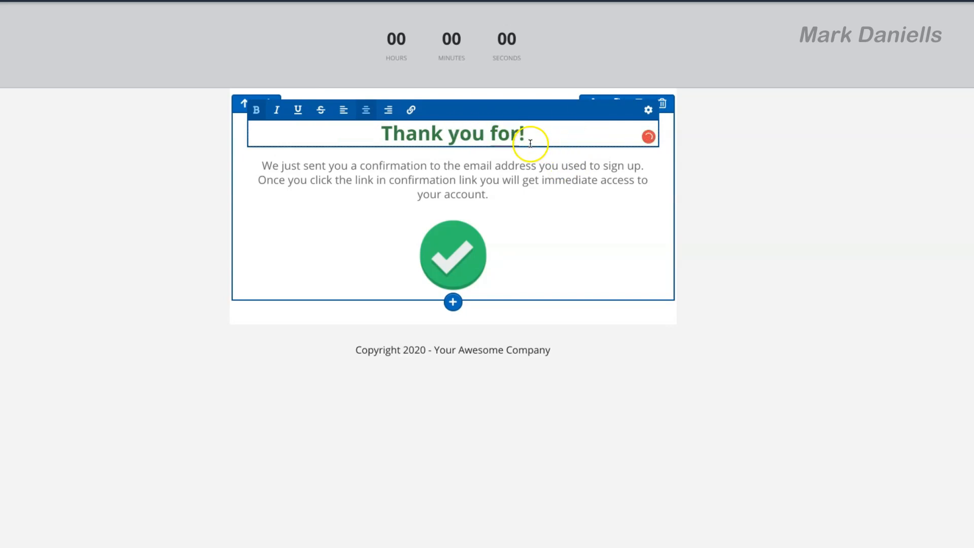
{"action": "mouse_move", "coordinate": [498, 145]}
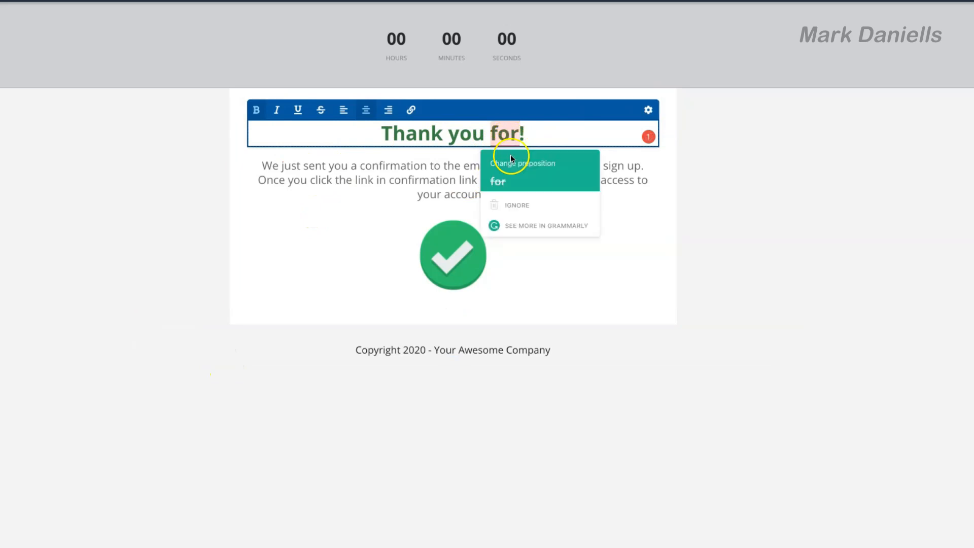
{"action": "left_click", "coordinate": [508, 181]}
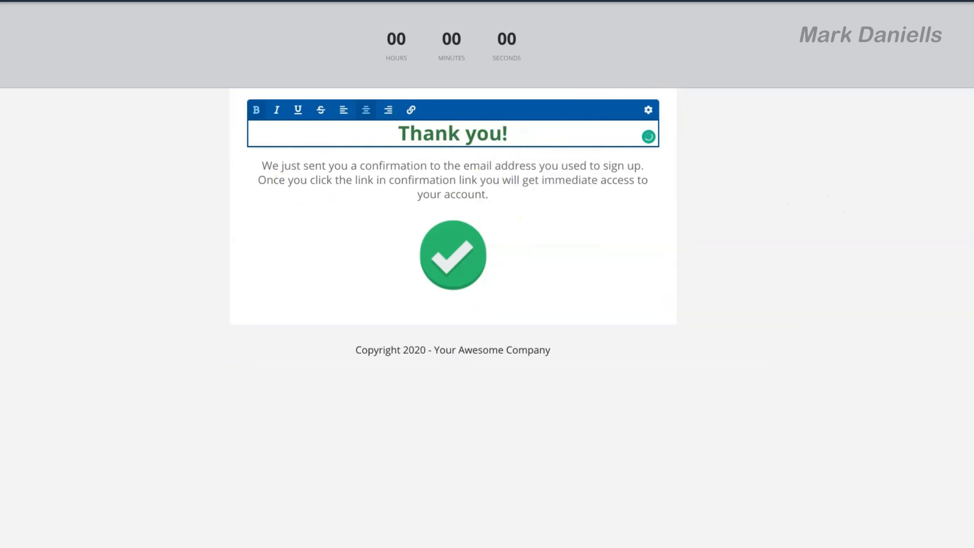
Replace the confirmation paragraph under the headline with "Get Instant Access To The Video".
{"action": "left_click", "coordinate": [464, 173]}
{"action": "left_click", "coordinate": [276, 173]}
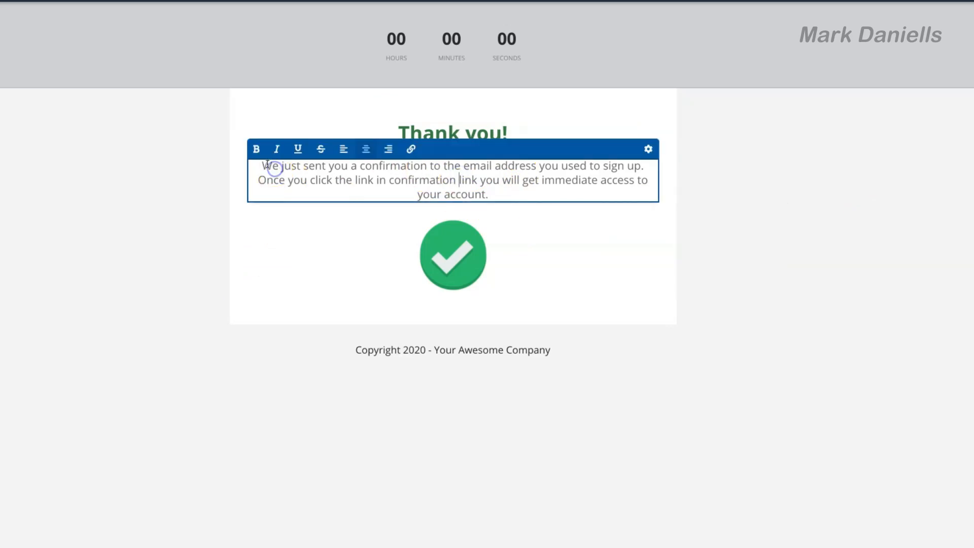
{"action": "left_click_drag", "start_coordinate": [262, 164], "coordinate": [558, 200]}
{"action": "right_click", "coordinate": [464, 166]}
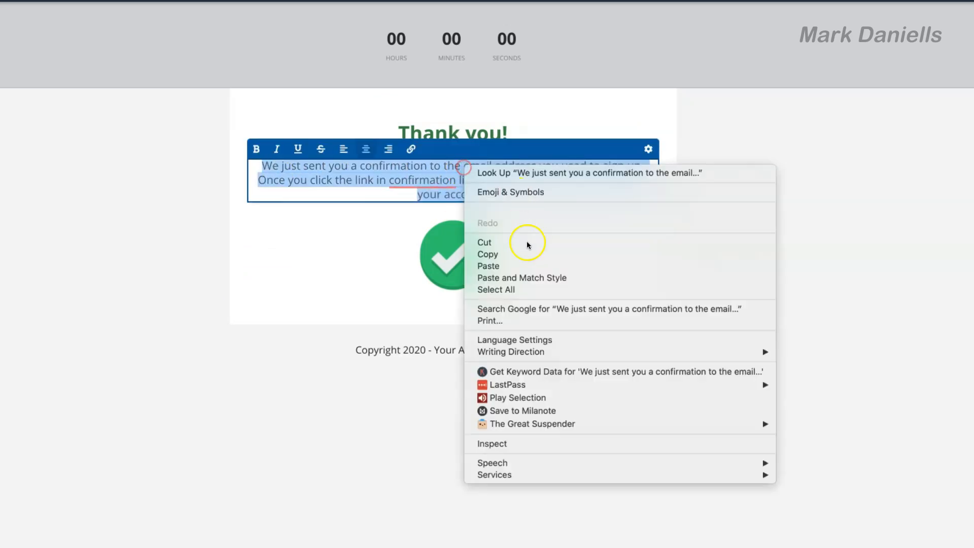
{"action": "left_click", "coordinate": [505, 273]}
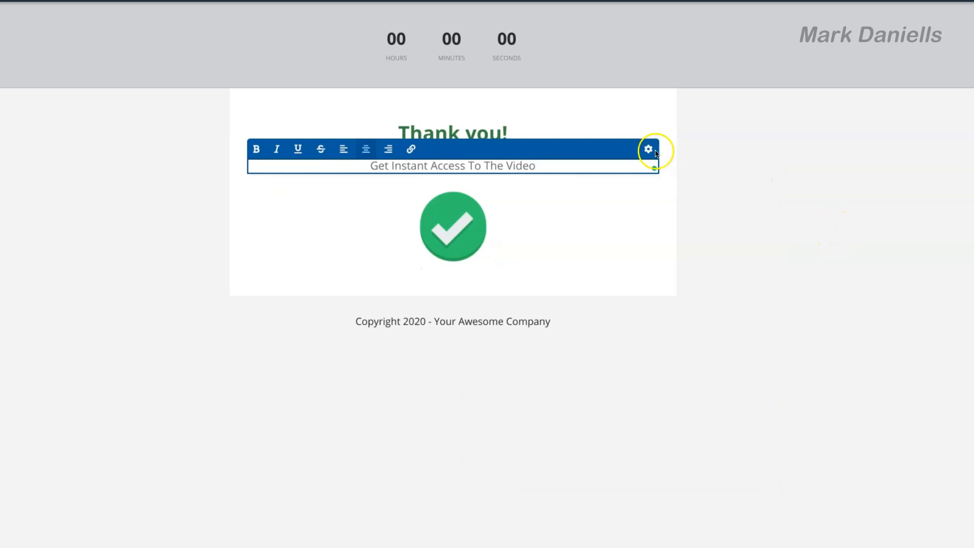
Replace the line under the headline with the copied text "You, Will Be Transferred To The Video Automaticall.".
{"action": "left_click_drag", "start_coordinate": [357, 167], "coordinate": [609, 178]}
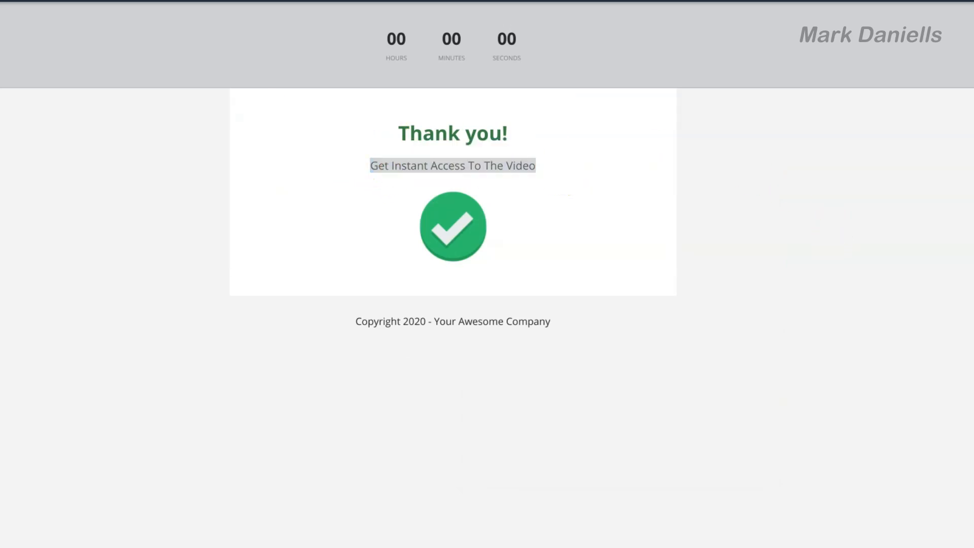
{"action": "right_click", "coordinate": [500, 162]}
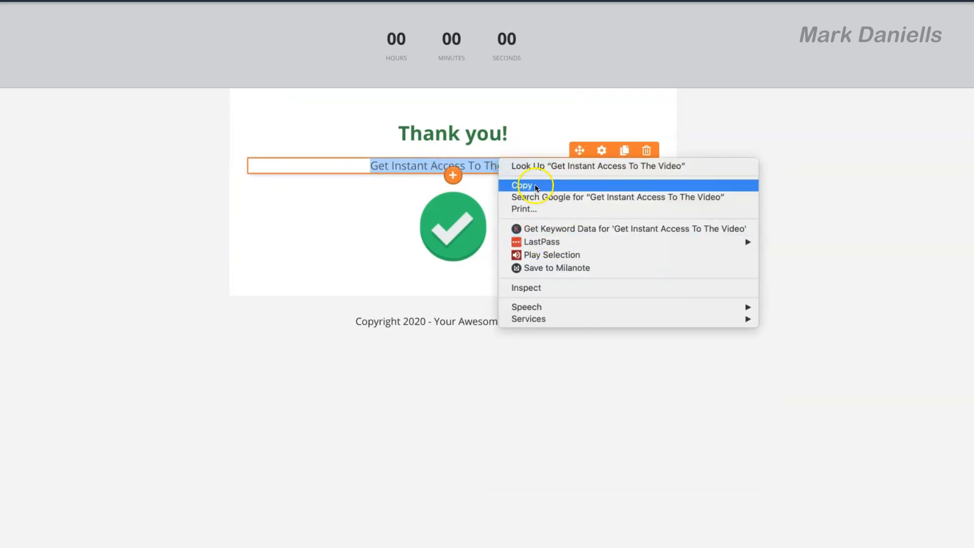
{"action": "key", "text": "Escape"}
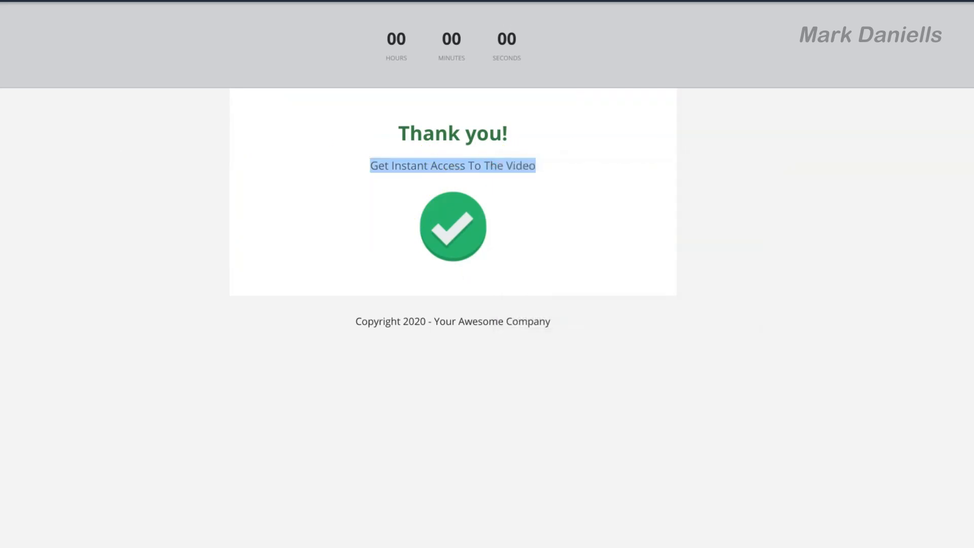
{"action": "left_click", "coordinate": [551, 167]}
{"action": "right_click", "coordinate": [393, 168]}
{"action": "left_click", "coordinate": [379, 163]}
{"action": "right_click", "coordinate": [380, 163]}
{"action": "left_click", "coordinate": [409, 263]}
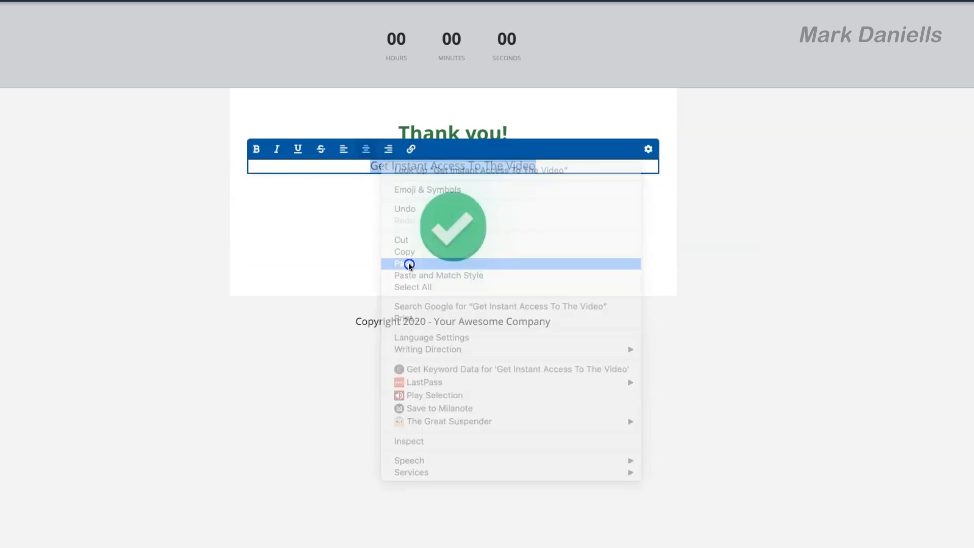
{"action": "left_click", "coordinate": [767, 215]}
{"action": "left_click", "coordinate": [405, 162]}
{"action": "left_click", "coordinate": [399, 164]}
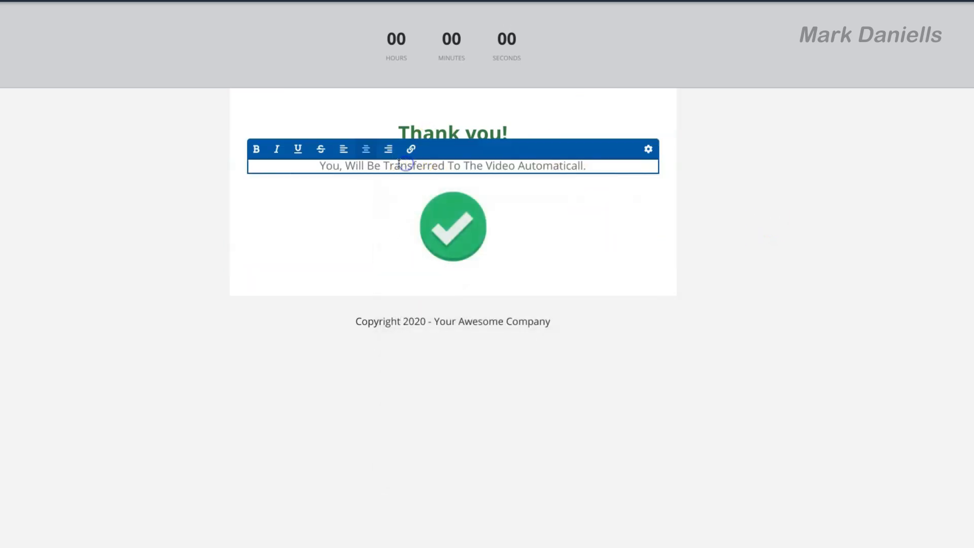
Change the text color of the video transfer line to green by pasting the copied color code.
{"action": "left_click_drag", "start_coordinate": [314, 165], "coordinate": [655, 167]}
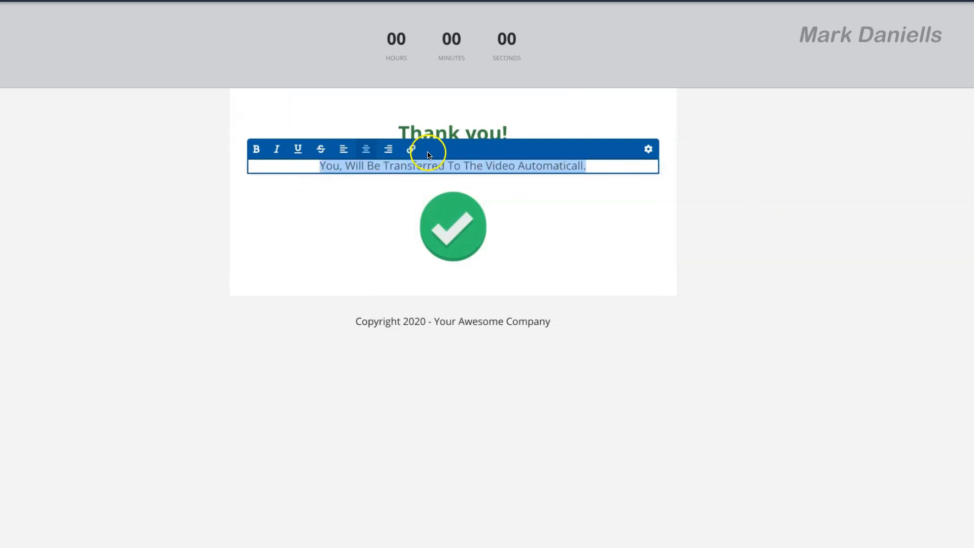
{"action": "left_click", "coordinate": [649, 149]}
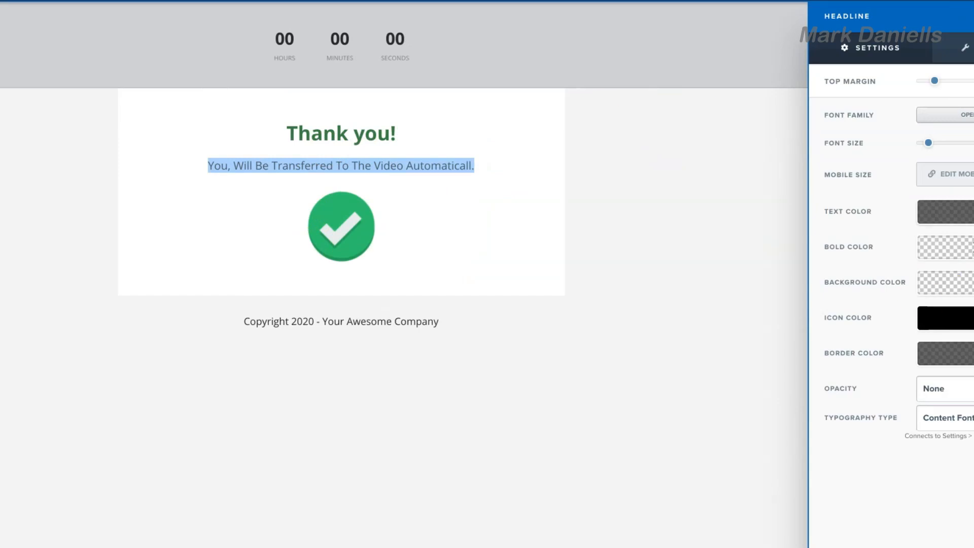
{"action": "left_click", "coordinate": [945, 212]}
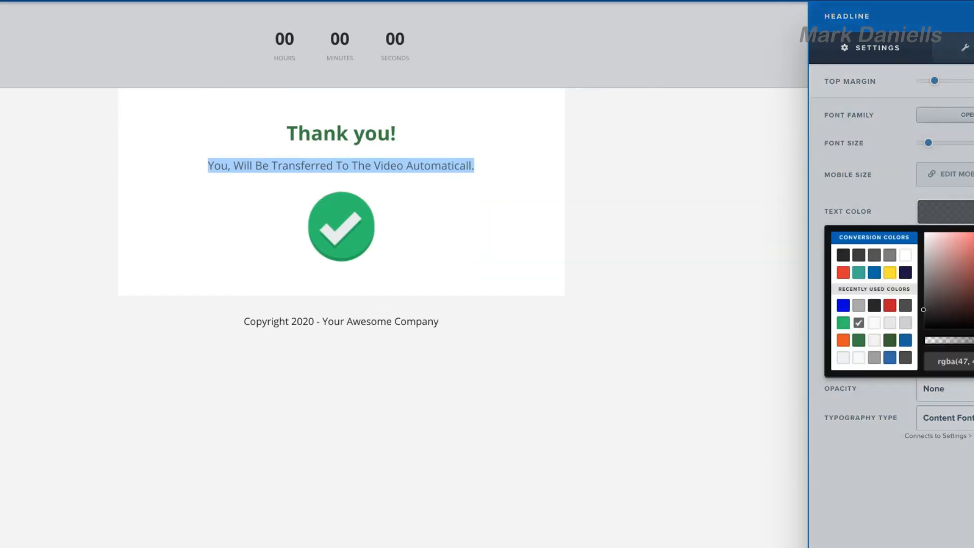
{"action": "left_click", "coordinate": [946, 361]}
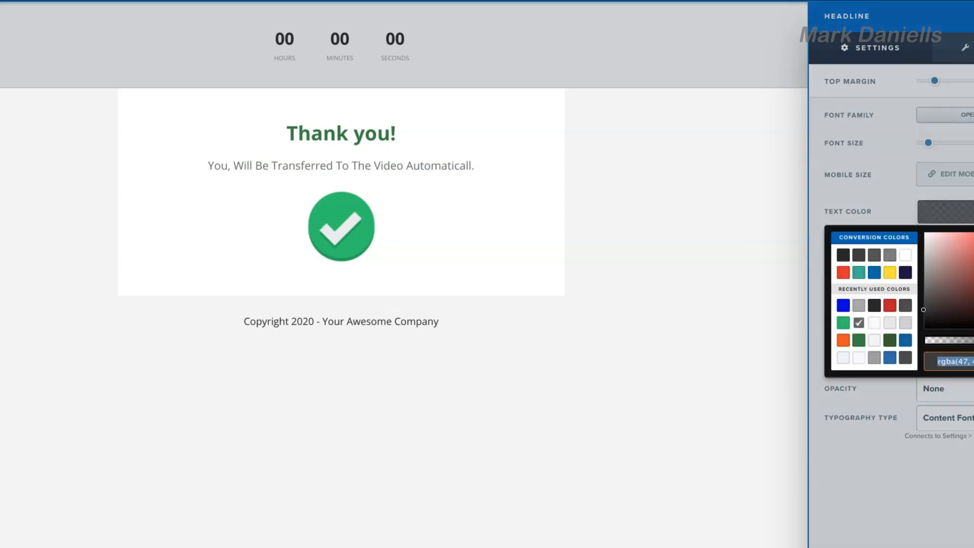
{"action": "right_click", "coordinate": [948, 360]}
{"action": "left_click", "coordinate": [959, 482]}
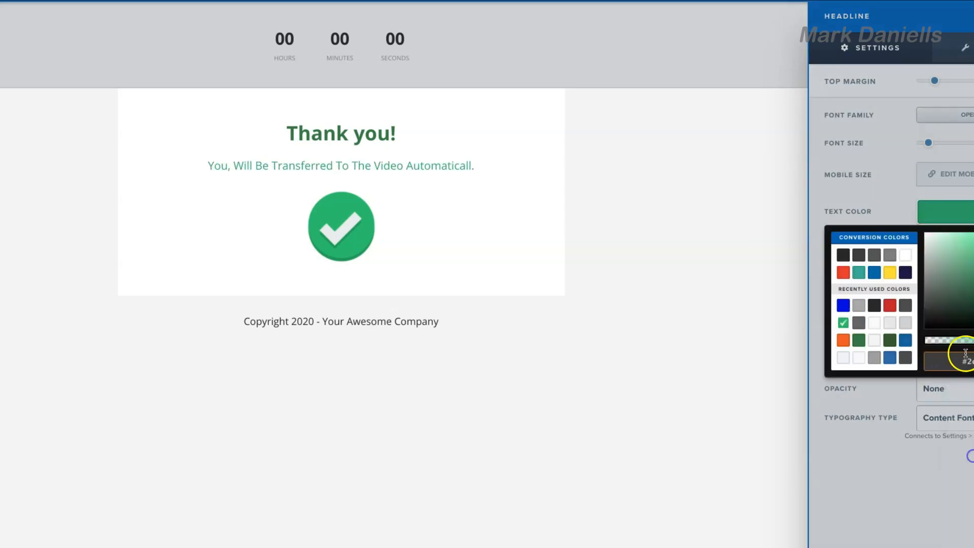
{"action": "left_click", "coordinate": [698, 502]}
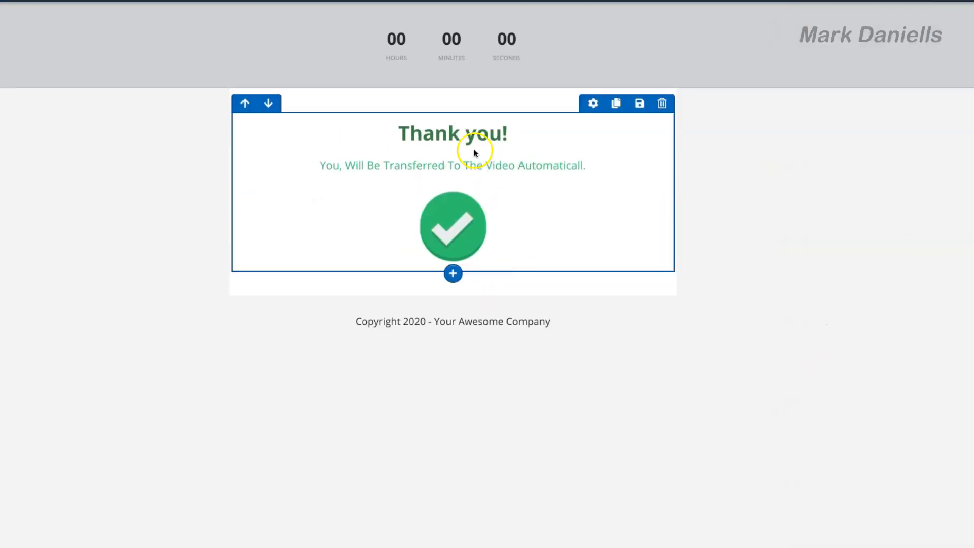
Set the font size of the green video transfer line to 30.
{"action": "left_click", "coordinate": [474, 166]}
{"action": "left_click", "coordinate": [649, 148]}
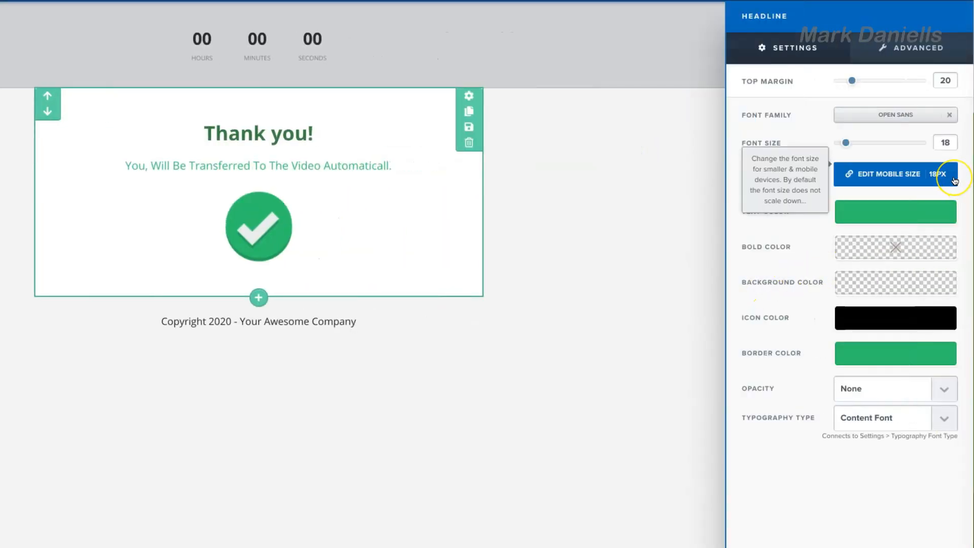
{"action": "double_click", "coordinate": [945, 142]}
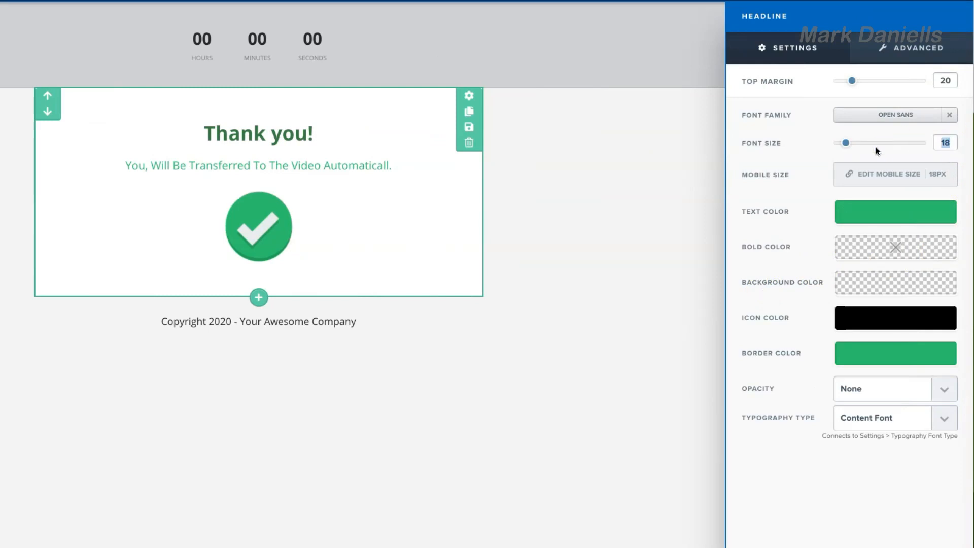
{"action": "type", "text": "30"}
{"action": "left_click", "coordinate": [647, 210]}
Make the whole video transfer line bold.
{"action": "left_click", "coordinate": [354, 198]}
{"action": "left_click_drag", "start_coordinate": [191, 156], "coordinate": [494, 230]}
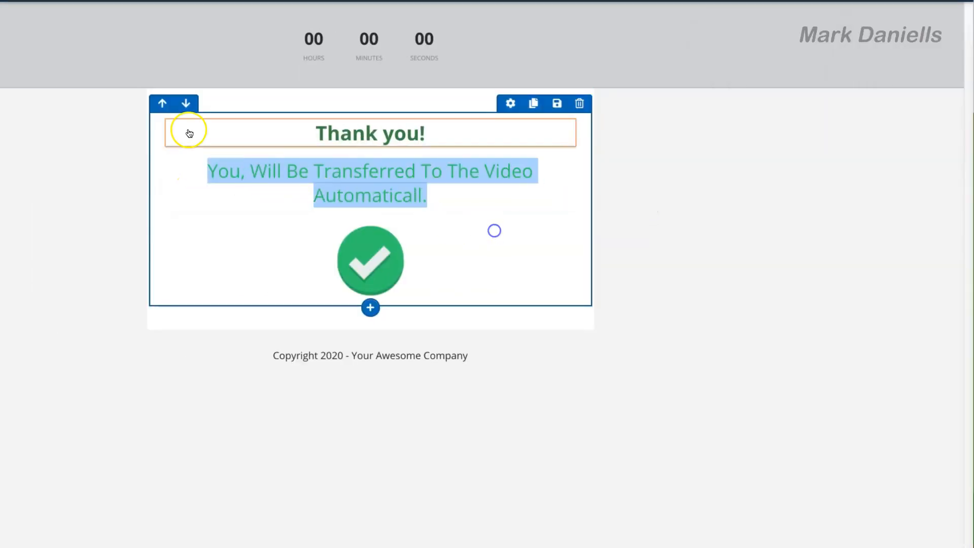
{"action": "left_click", "coordinate": [231, 172]}
{"action": "left_click", "coordinate": [174, 149]}
Underline and italicize the word "Automaticall." in the video transfer line.
{"action": "left_click", "coordinate": [371, 197]}
{"action": "double_click", "coordinate": [371, 196]}
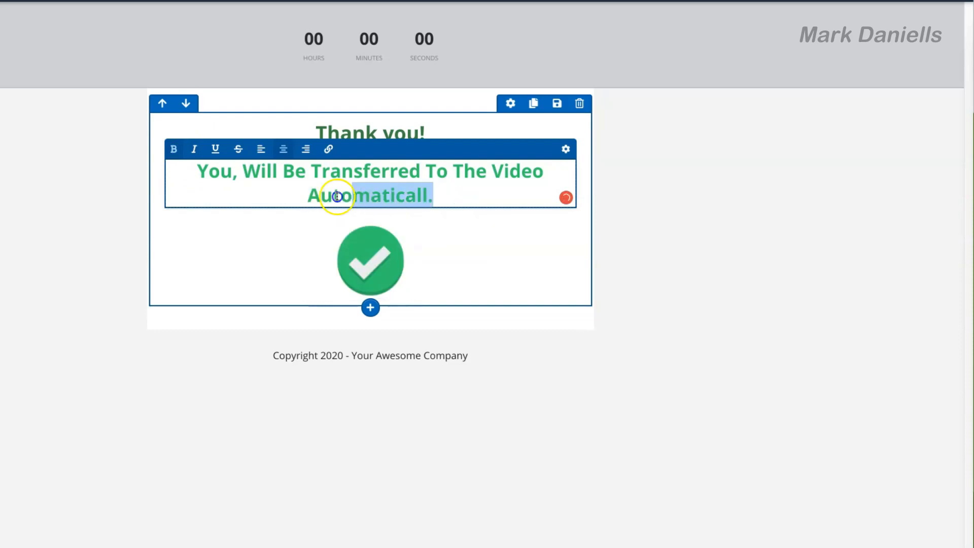
{"action": "left_click", "coordinate": [217, 149]}
{"action": "left_click", "coordinate": [194, 149]}
{"action": "left_click", "coordinate": [94, 209]}
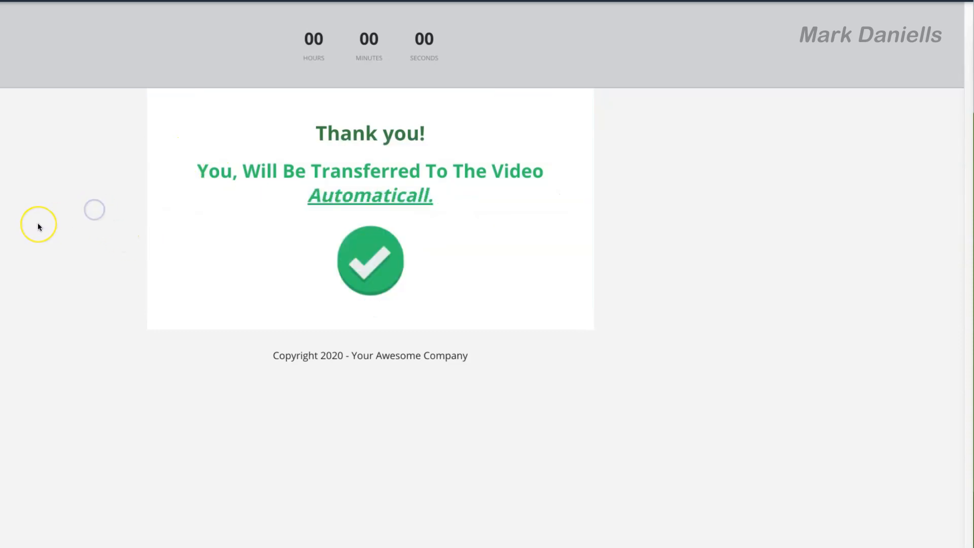
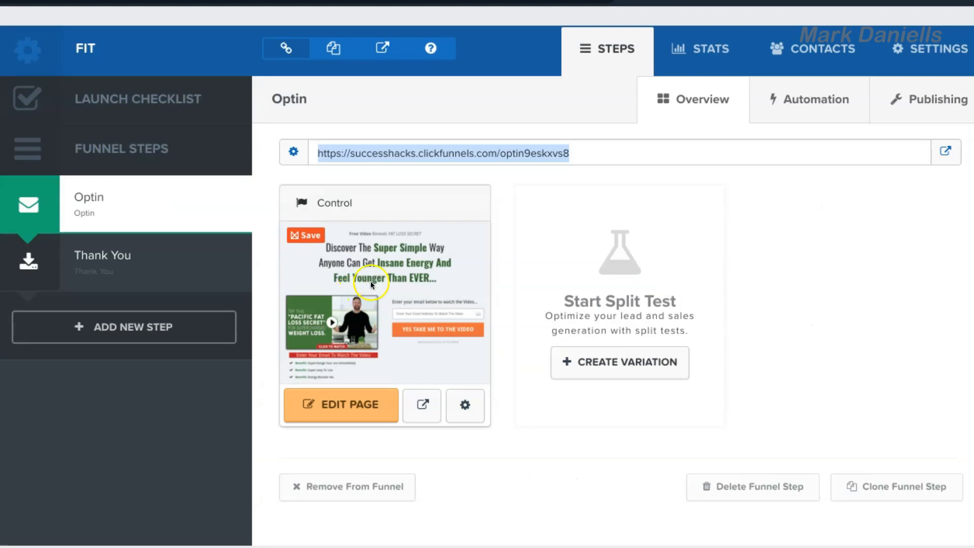
Copy the Optin step's URL, switch to ClickMagick, and create the "Optin page" tracking link with it as the primary URL.
{"action": "right_click", "coordinate": [515, 152]}
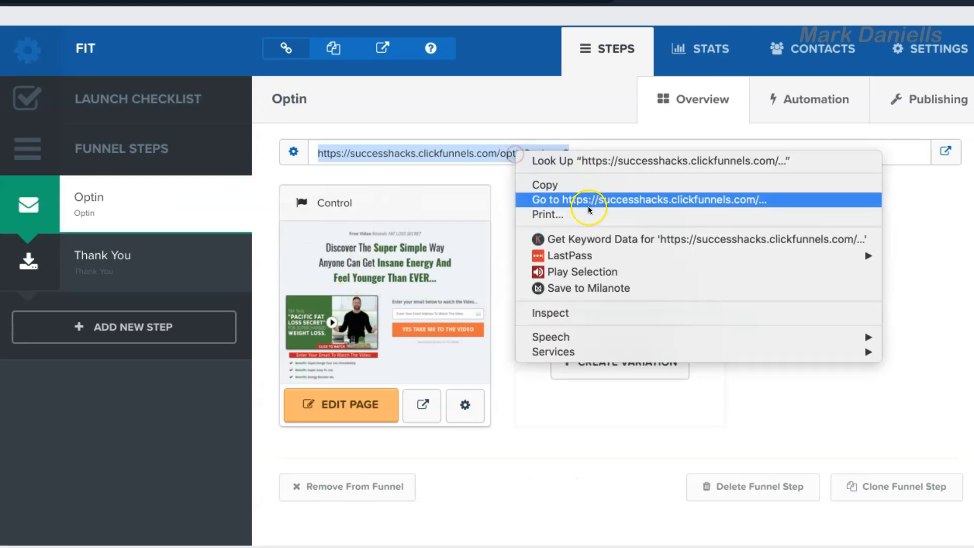
{"action": "left_click", "coordinate": [533, 185]}
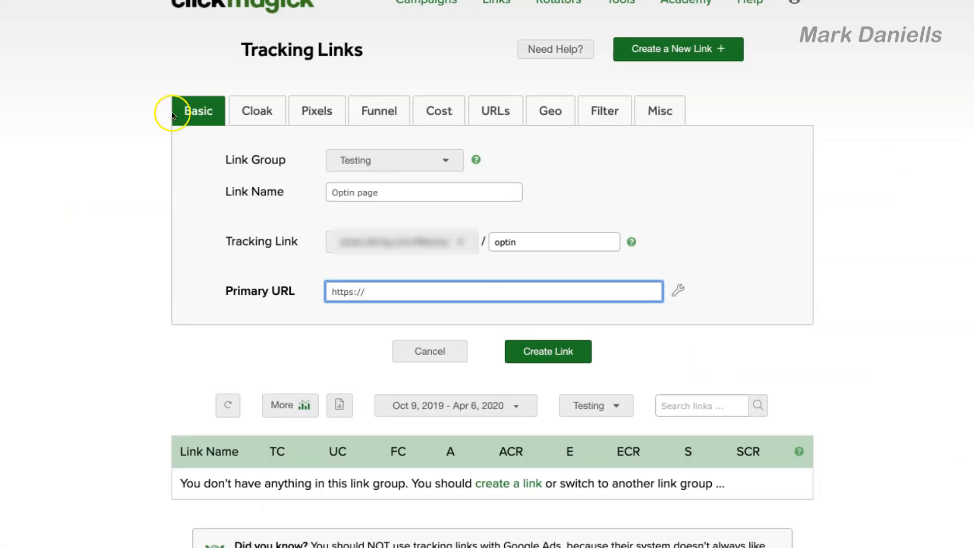
{"action": "left_click_drag", "start_coordinate": [390, 292], "coordinate": [324, 290]}
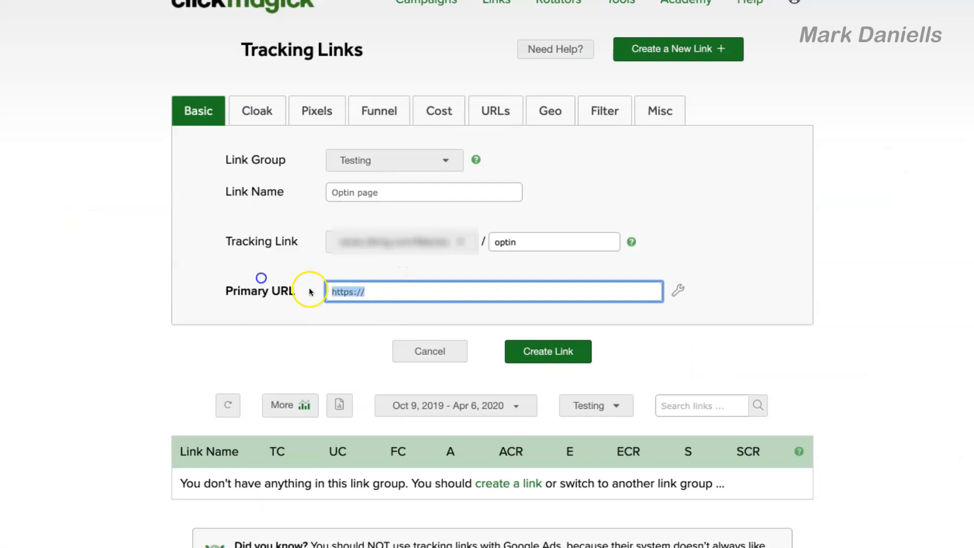
{"action": "right_click", "coordinate": [337, 293]}
{"action": "left_click", "coordinate": [382, 415]}
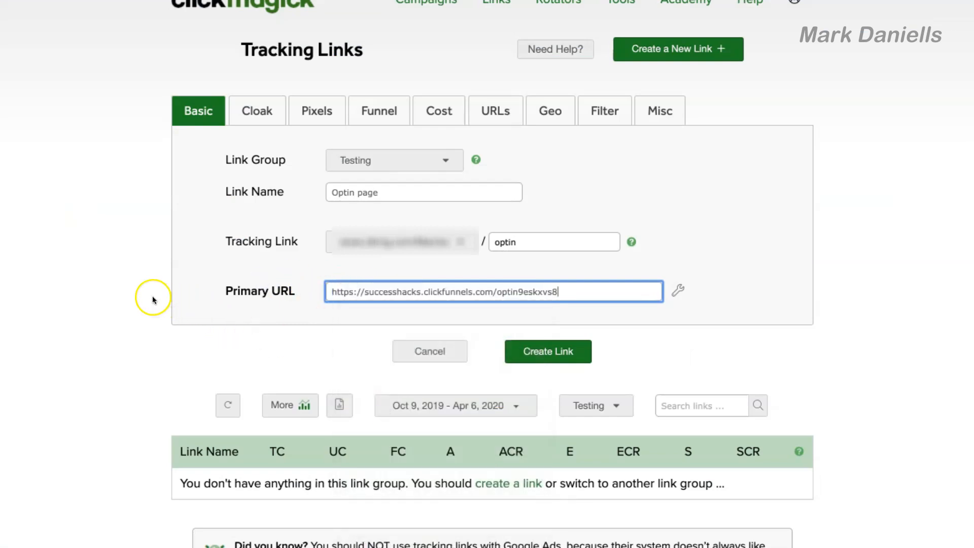
{"action": "left_click", "coordinate": [542, 351]}
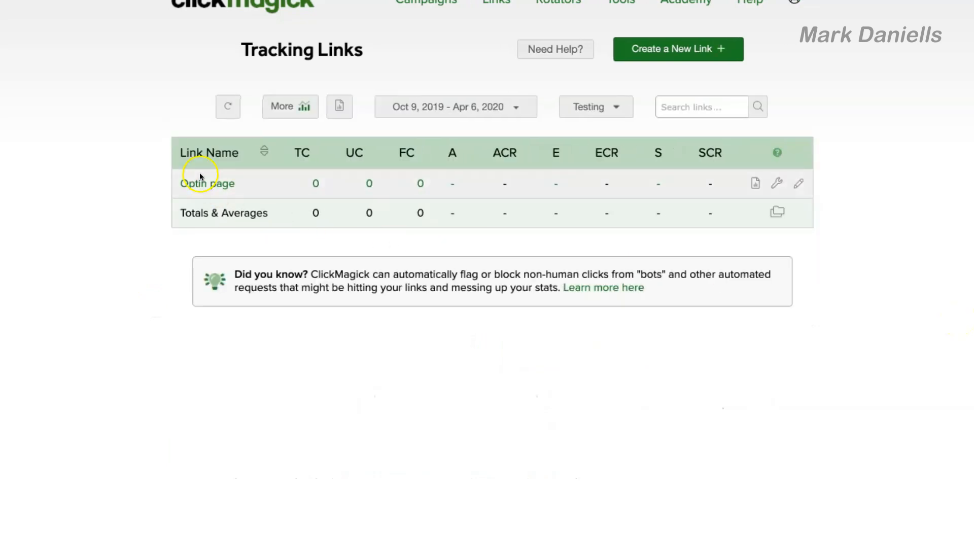
Add a ClickMagick tracking pixel that tracks Engagements to the Optin page link.
{"action": "left_click", "coordinate": [198, 181]}
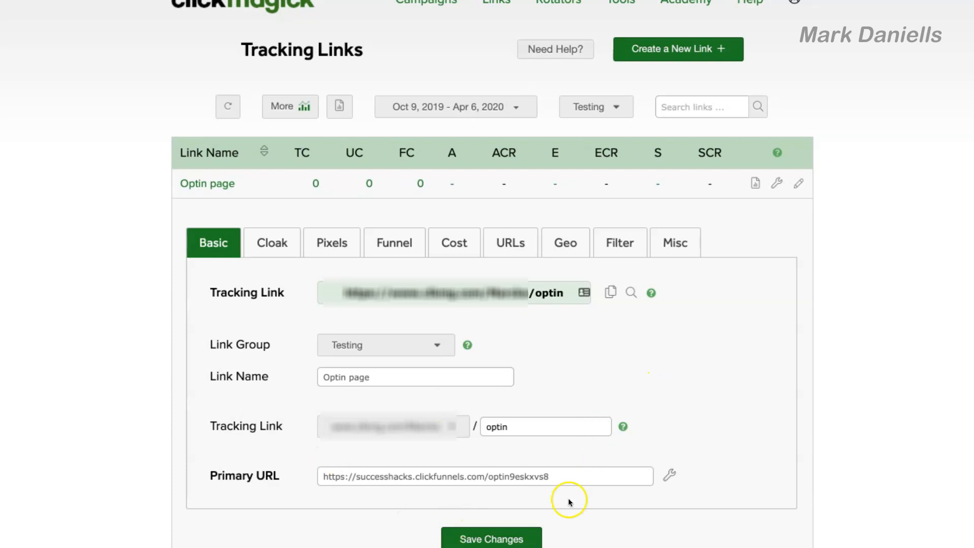
{"action": "left_click", "coordinate": [333, 248]}
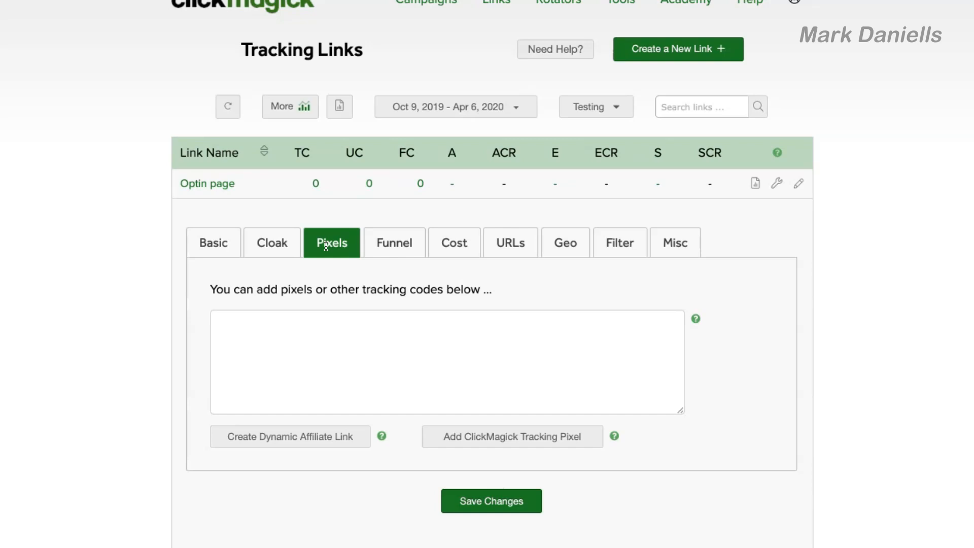
{"action": "left_click", "coordinate": [573, 440]}
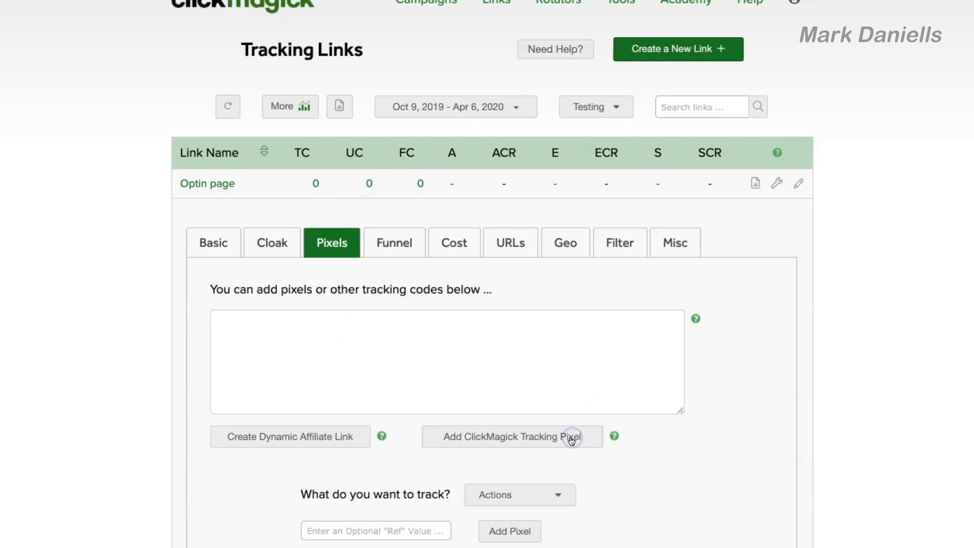
{"action": "left_click", "coordinate": [559, 497]}
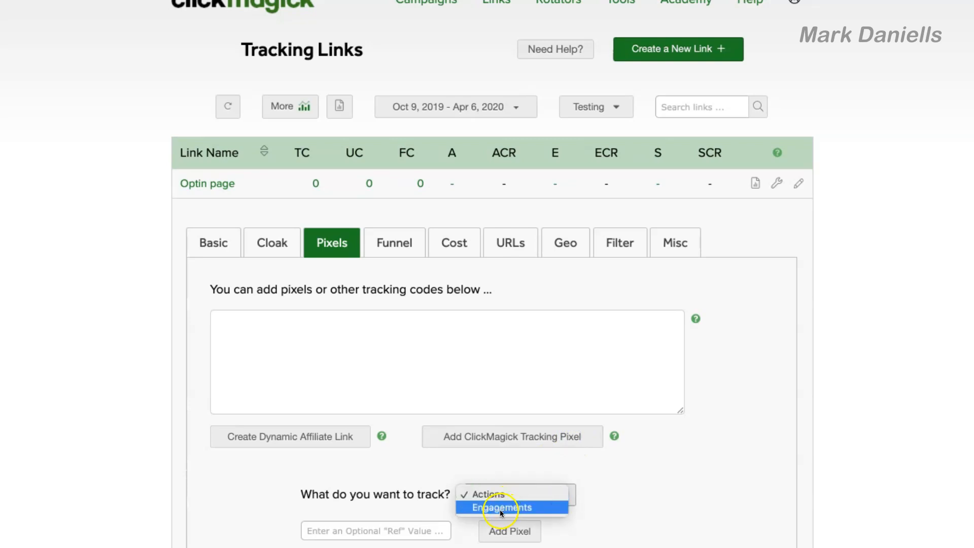
{"action": "left_click", "coordinate": [490, 507]}
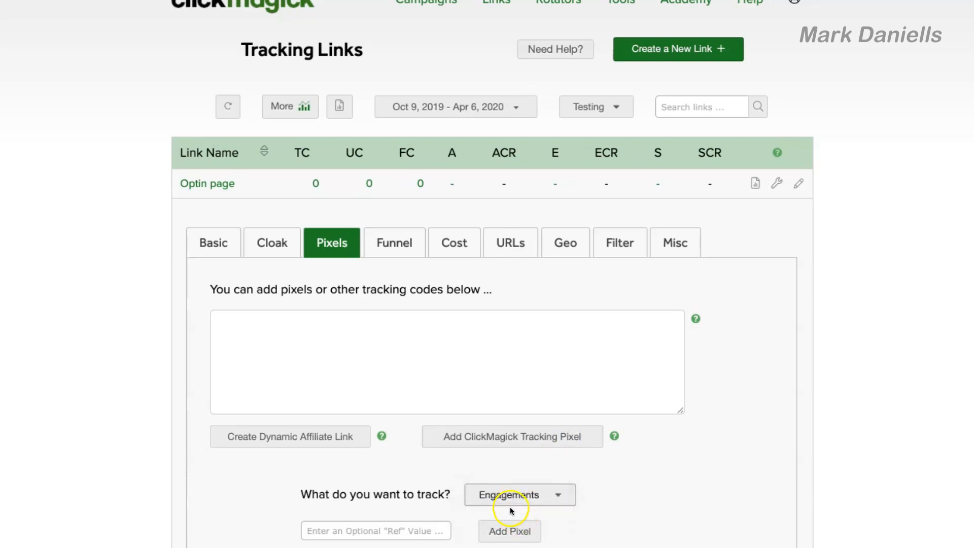
{"action": "left_click", "coordinate": [502, 532]}
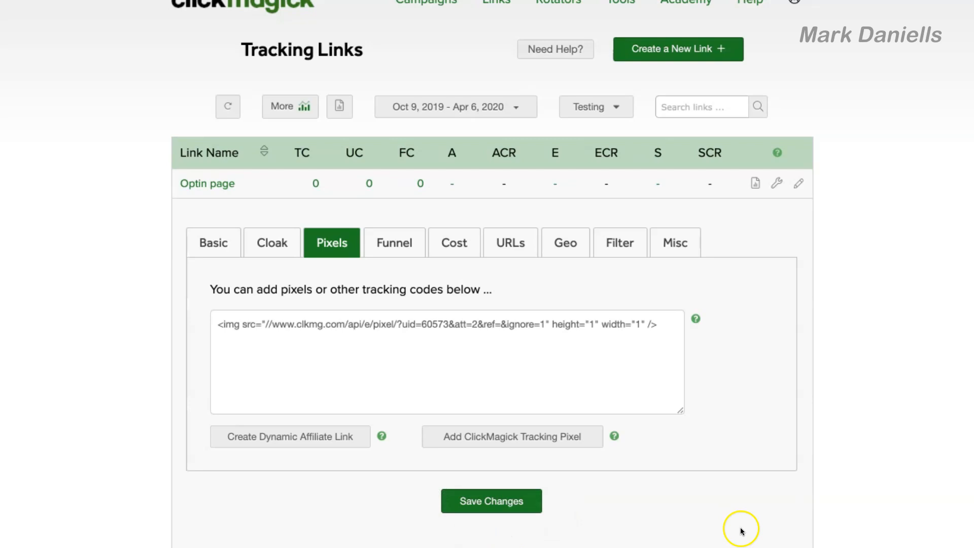
Copy the Optin page link's generated pixel code and save the link's changes.
{"action": "left_click_drag", "start_coordinate": [218, 324], "coordinate": [599, 313]}
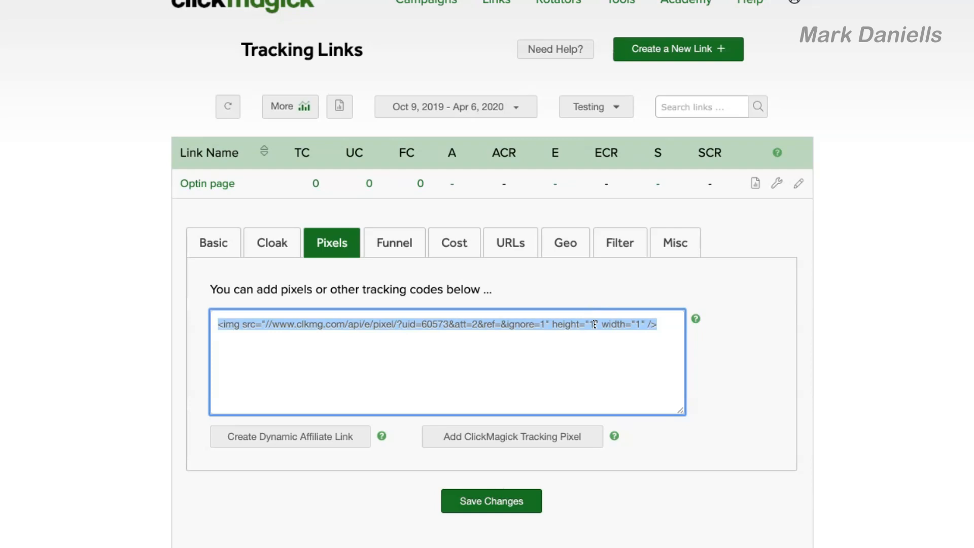
{"action": "right_click", "coordinate": [592, 325]}
{"action": "left_click", "coordinate": [478, 502]}
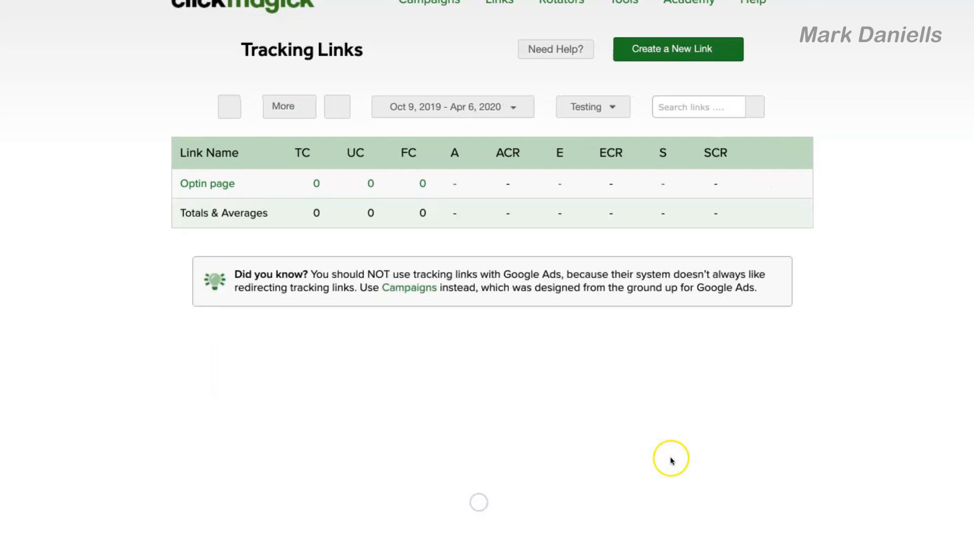
Reopen the Optin page link's basic settings and select its full tracking link address.
{"action": "left_click", "coordinate": [221, 186]}
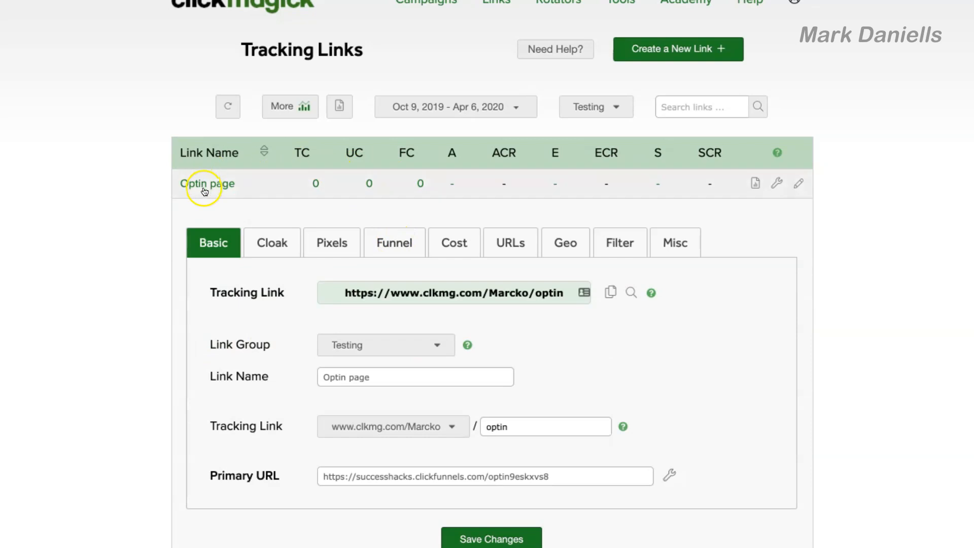
{"action": "mouse_move", "coordinate": [205, 186]}
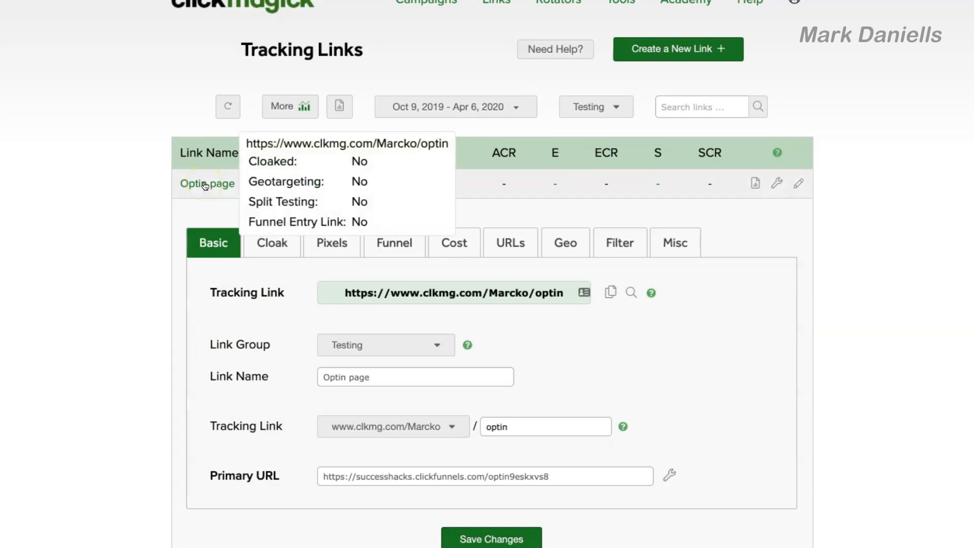
{"action": "left_click", "coordinate": [205, 186]}
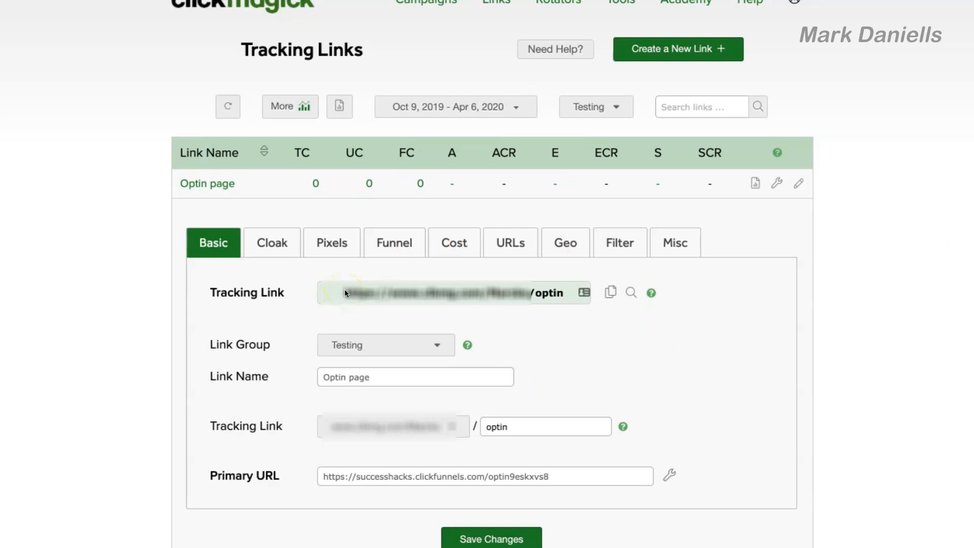
{"action": "left_click", "coordinate": [434, 290]}
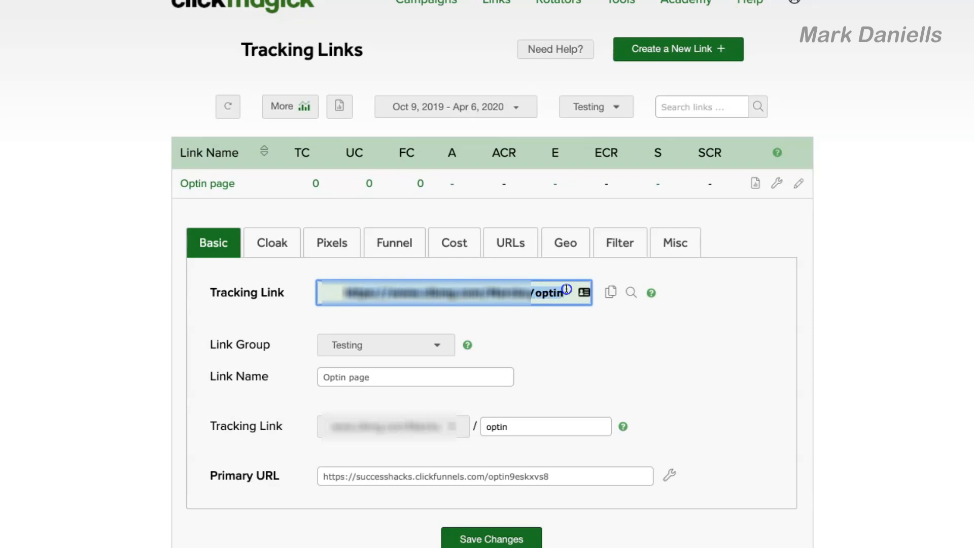
{"action": "mouse_move", "coordinate": [567, 289]}
{"action": "left_mouse_down"}
{"action": "mouse_move", "coordinate": [370, 294]}
{"action": "mouse_move", "coordinate": [566, 294]}
{"action": "left_mouse_up"}
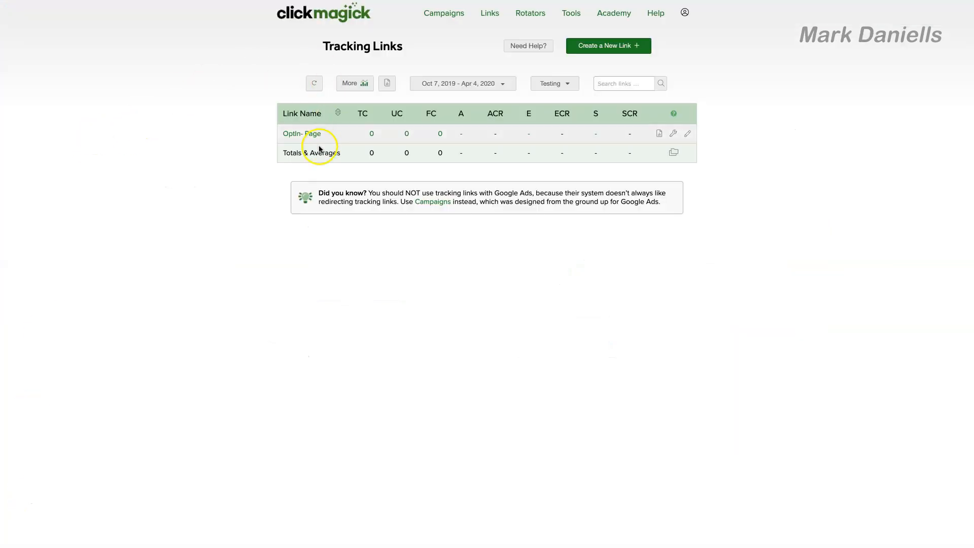
Open the pixel settings of the "OptIn- Page" link, view the trackable event types and copy the existing pixel code.
{"action": "left_click", "coordinate": [294, 134]}
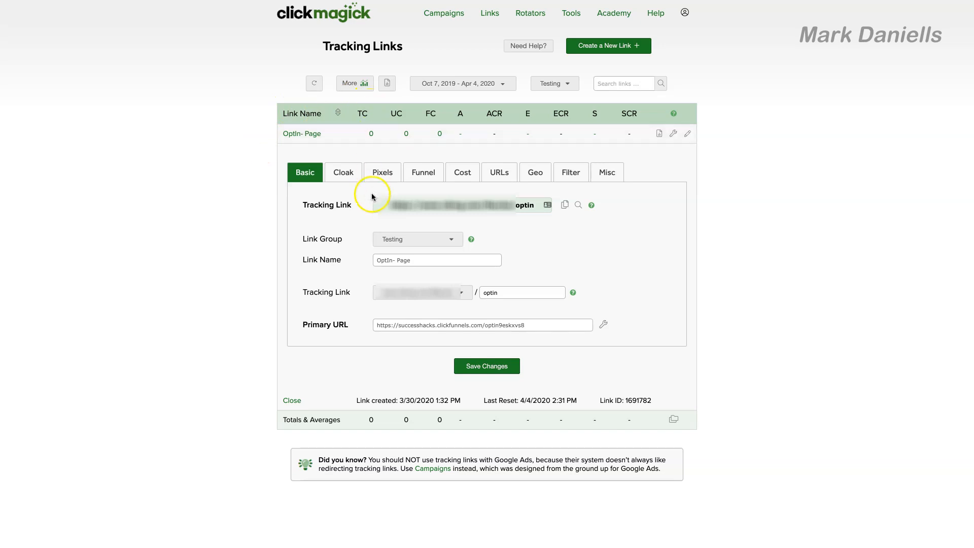
{"action": "left_click", "coordinate": [382, 175]}
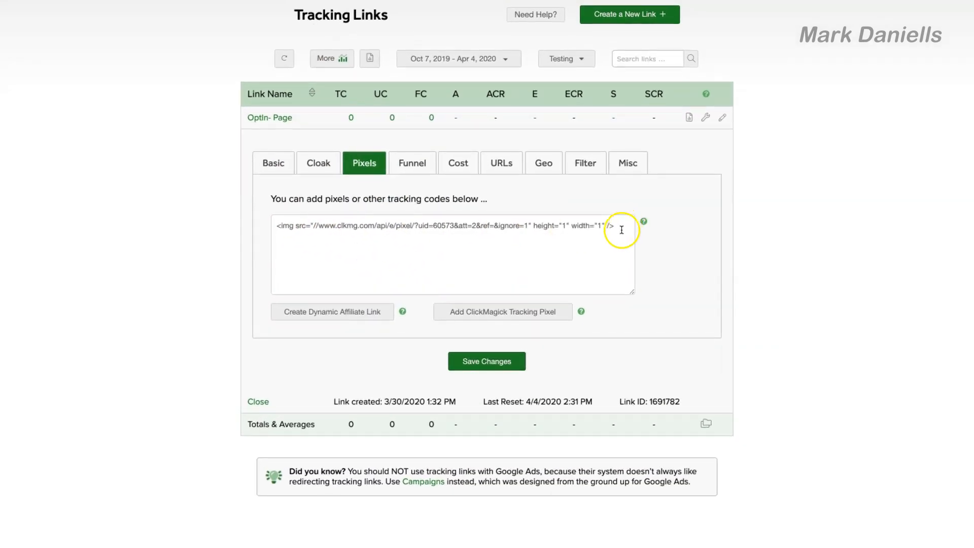
{"action": "left_click", "coordinate": [556, 313]}
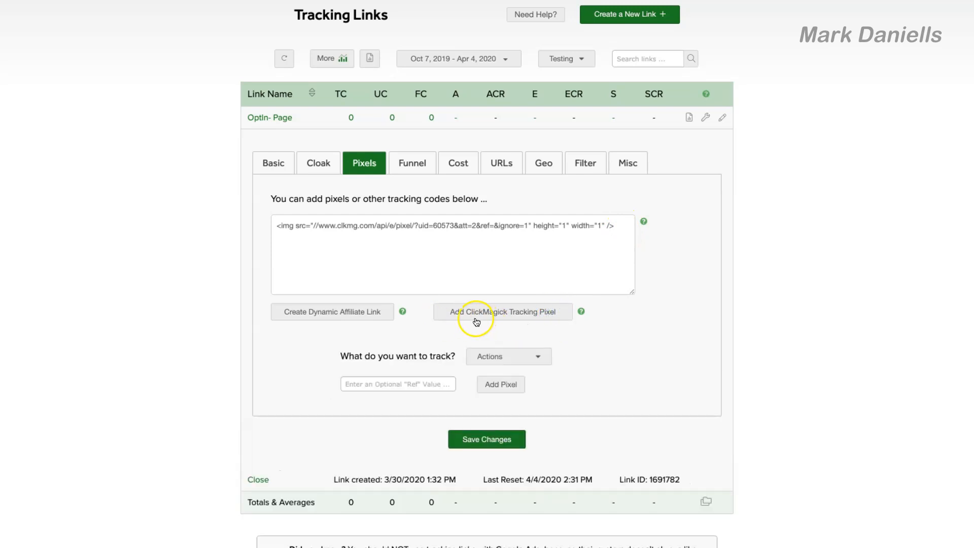
{"action": "left_click", "coordinate": [540, 356]}
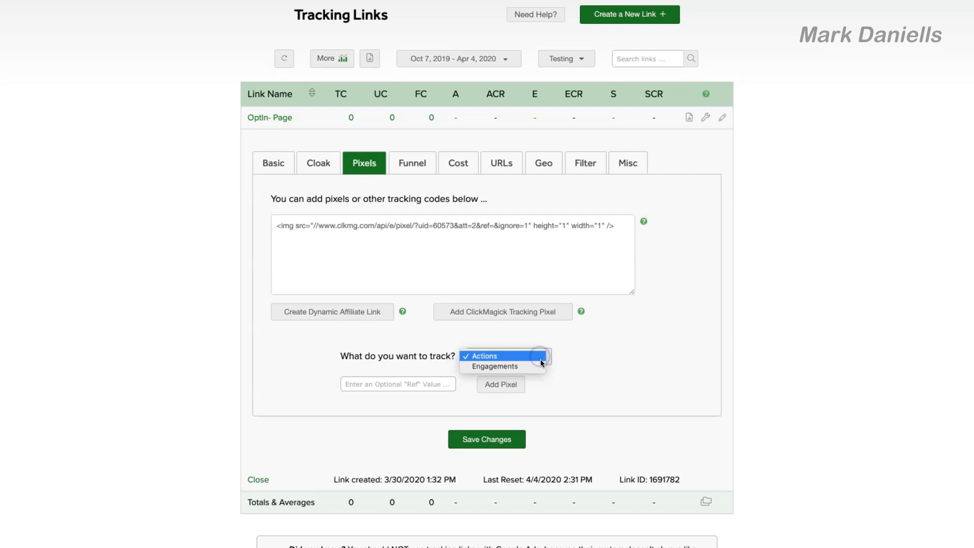
{"action": "left_click", "coordinate": [450, 247]}
{"action": "left_click_drag", "start_coordinate": [615, 226], "coordinate": [299, 230]}
{"action": "right_click", "coordinate": [312, 226]}
{"action": "left_click", "coordinate": [347, 310]}
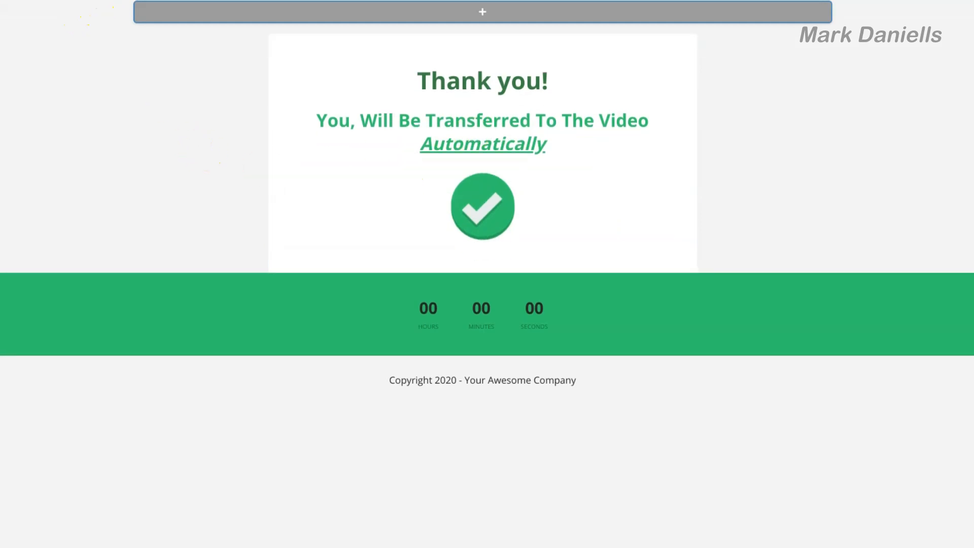
Switch to the thank-you page editor and inspect the ClickMagick pixel line in the page's footer tracking code.
{"action": "mouse_move", "coordinate": [106, 1]}
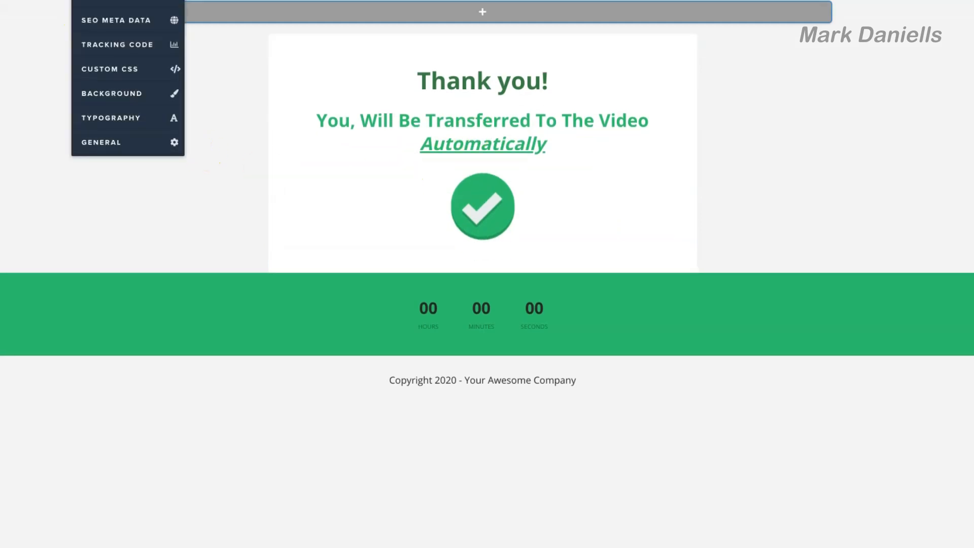
{"action": "left_click", "coordinate": [111, 51]}
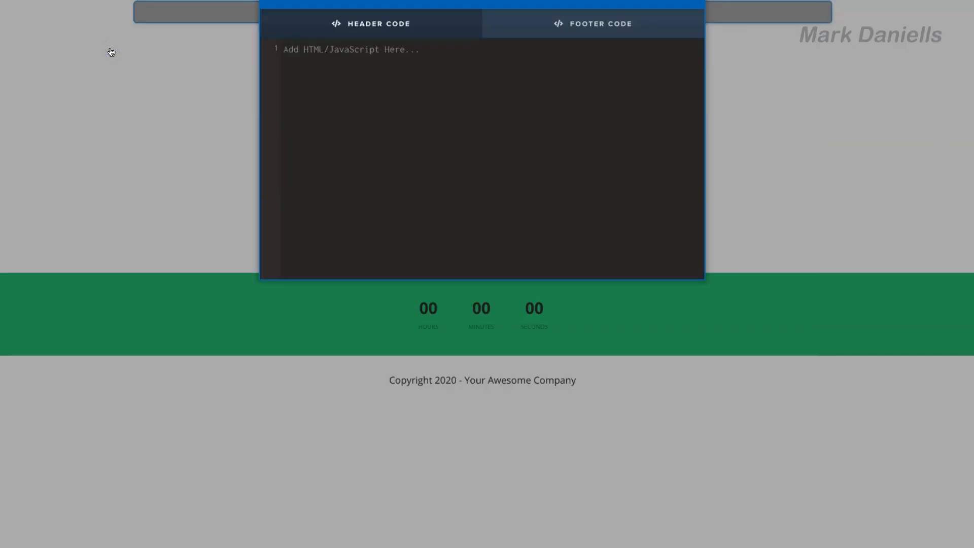
{"action": "left_click", "coordinate": [579, 29]}
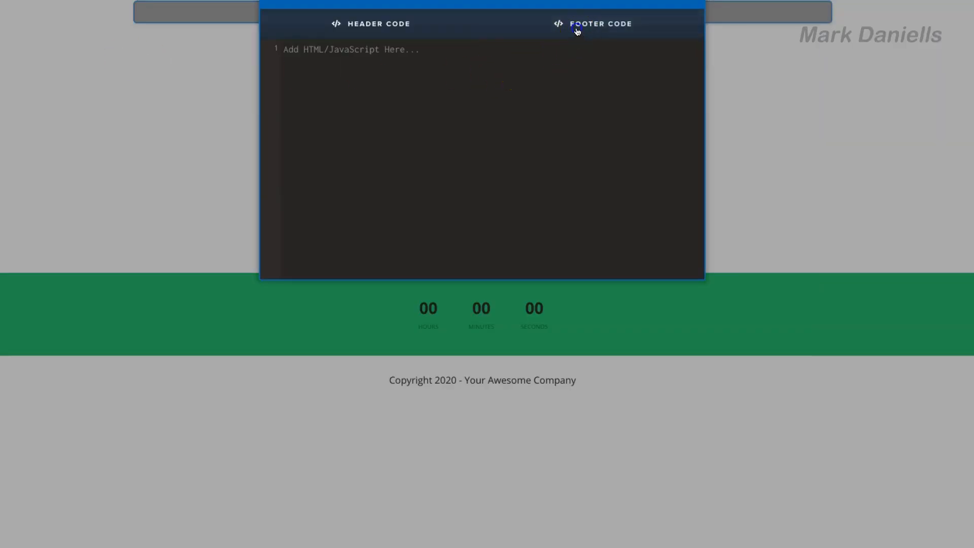
{"action": "left_click_drag", "start_coordinate": [280, 48], "coordinate": [728, 54]}
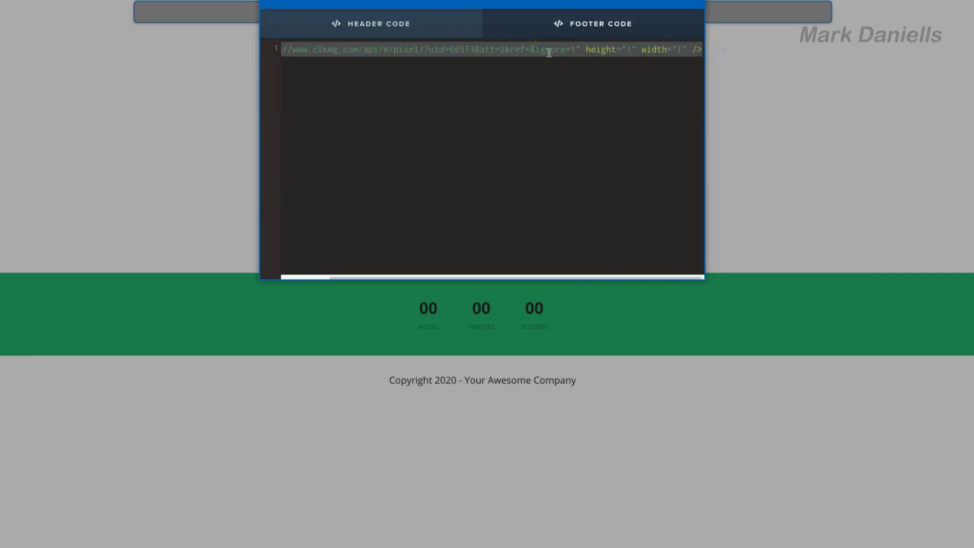
{"action": "right_click", "coordinate": [396, 52]}
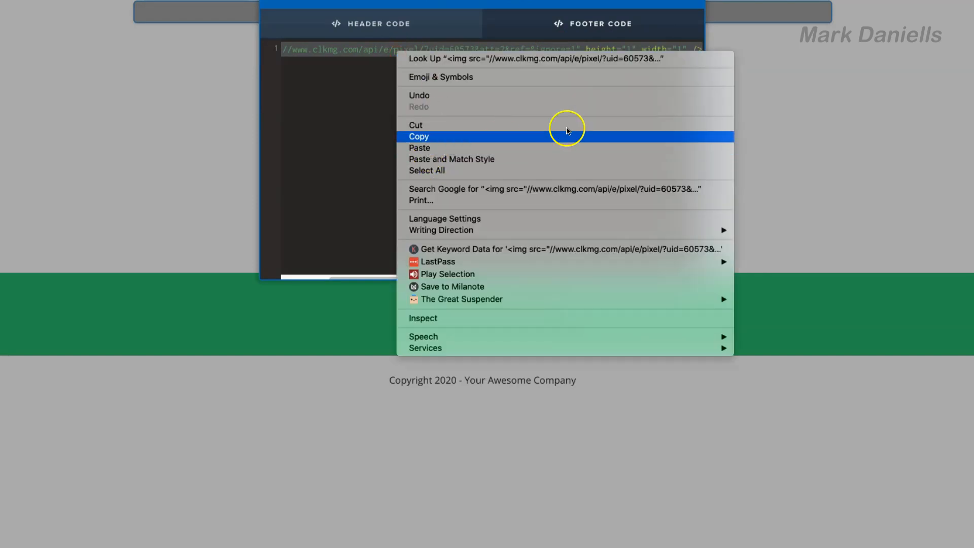
{"action": "left_click", "coordinate": [773, 55]}
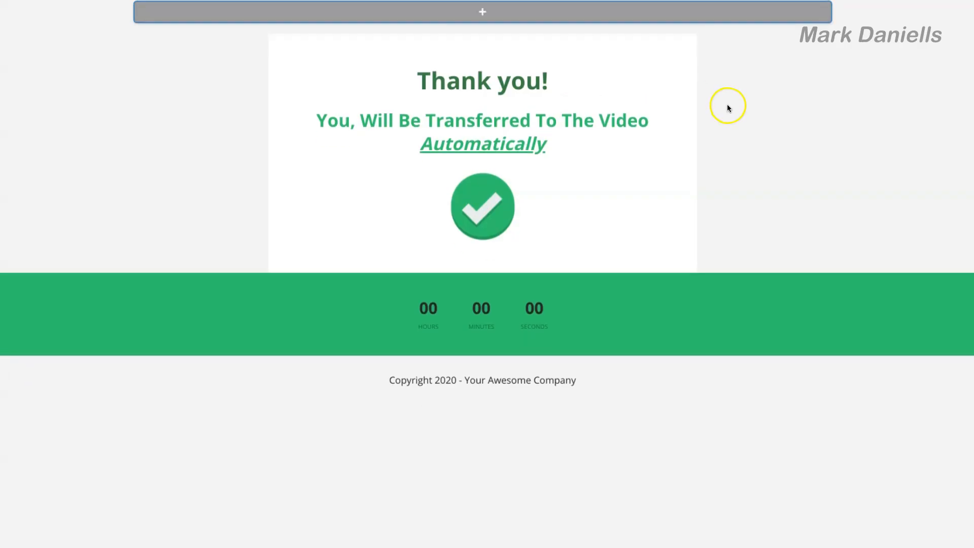
{"action": "mouse_move", "coordinate": [504, 108]}
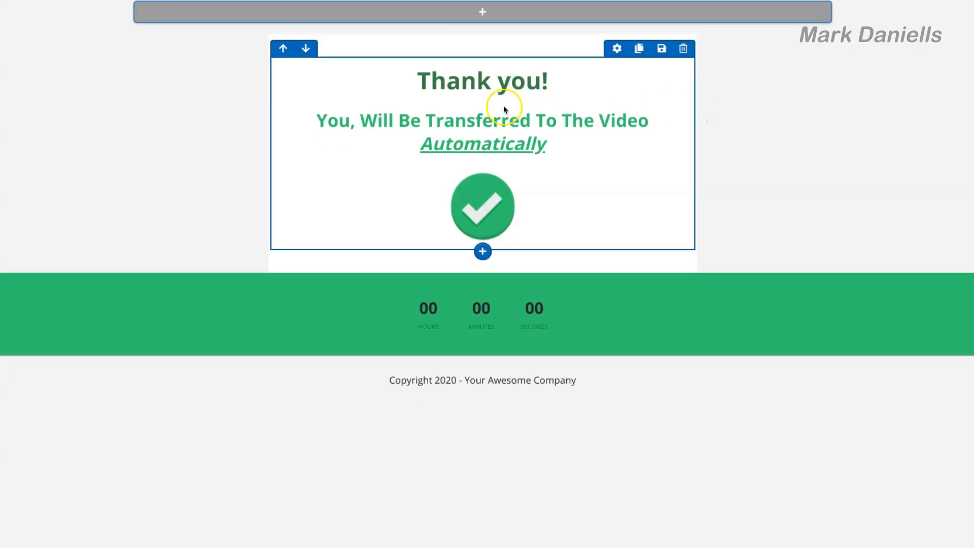
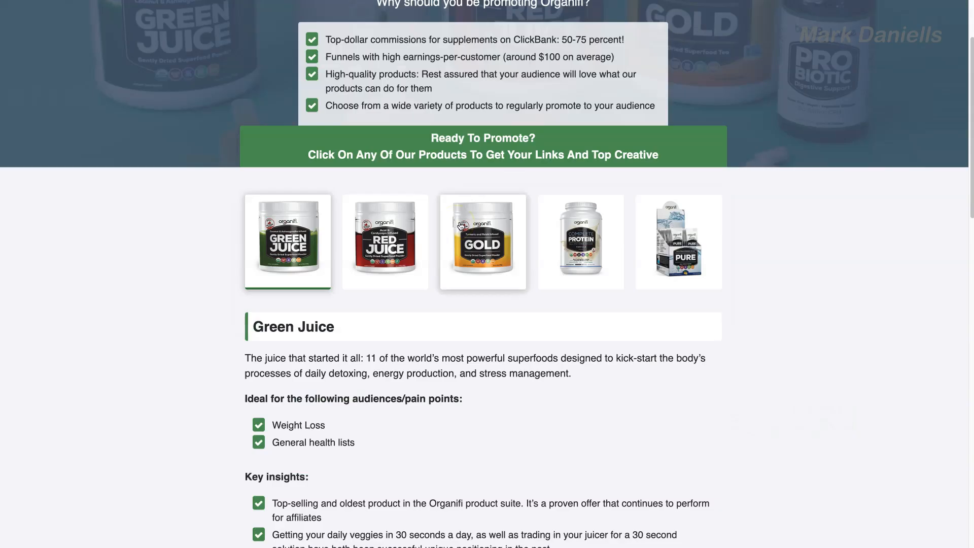
Switch to the Organifi affiliate page and copy the Green Juice hoplink for the Better Than Kale VSL.
{"action": "scroll", "coordinate": [461, 226], "scroll_direction": "down", "scroll_amount": 5}
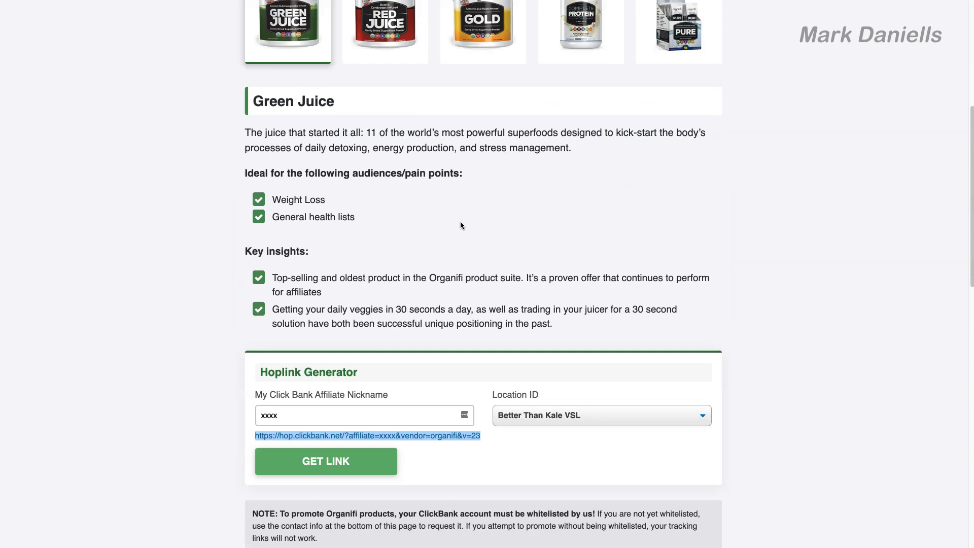
{"action": "scroll", "coordinate": [460, 221], "scroll_direction": "down", "scroll_amount": 2}
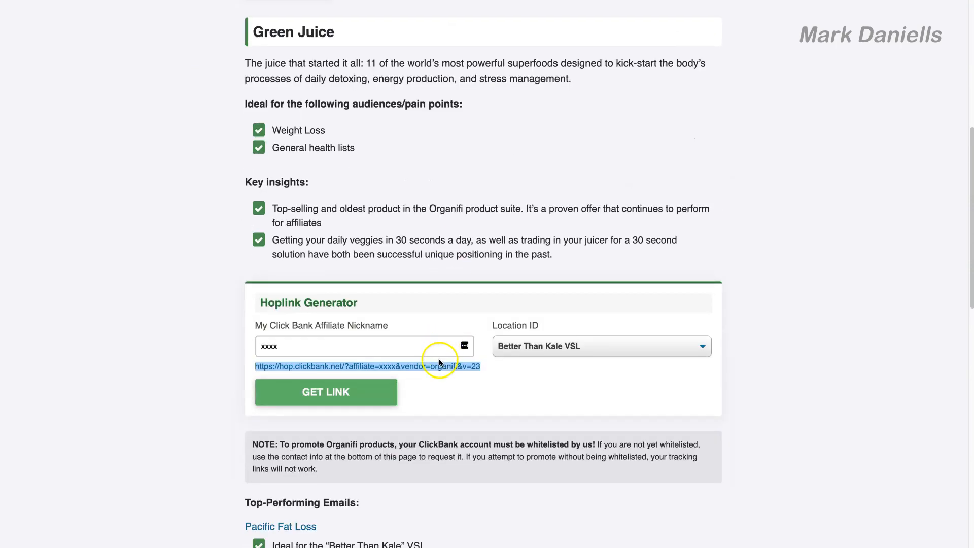
{"action": "right_click", "coordinate": [410, 370]}
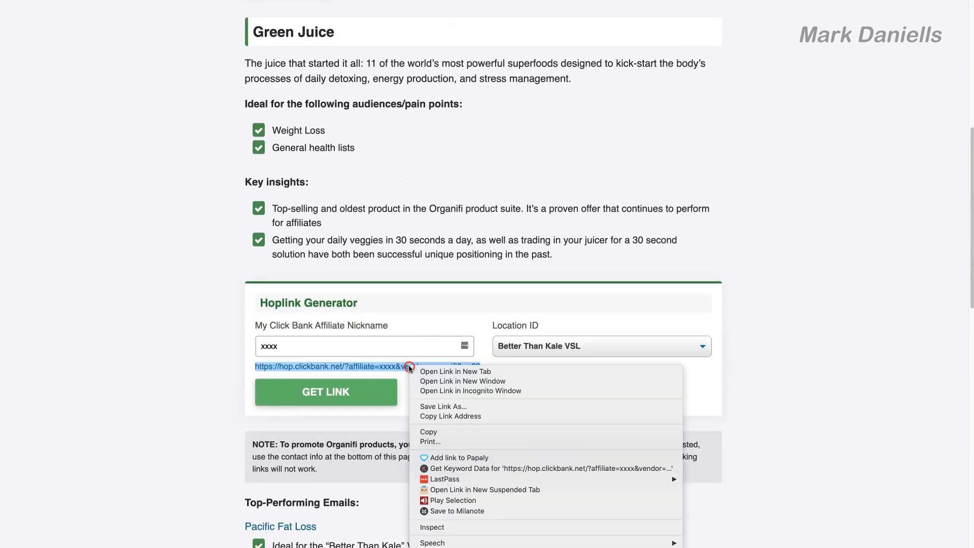
{"action": "left_click", "coordinate": [435, 431]}
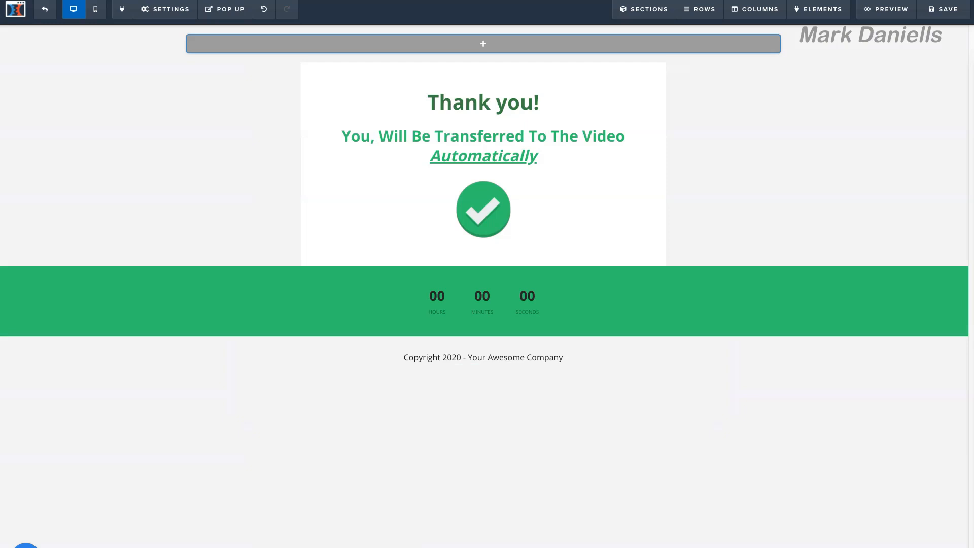
Back in the thank-you page editor, replace the countdown timer's redirect URL with the copied Green Juice hoplink.
{"action": "left_click", "coordinate": [379, 131]}
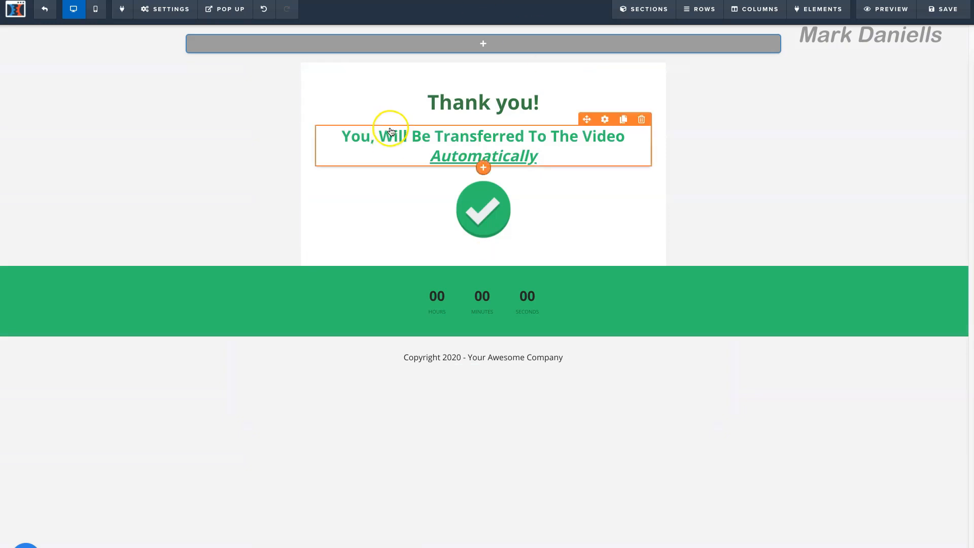
{"action": "left_click", "coordinate": [326, 109]}
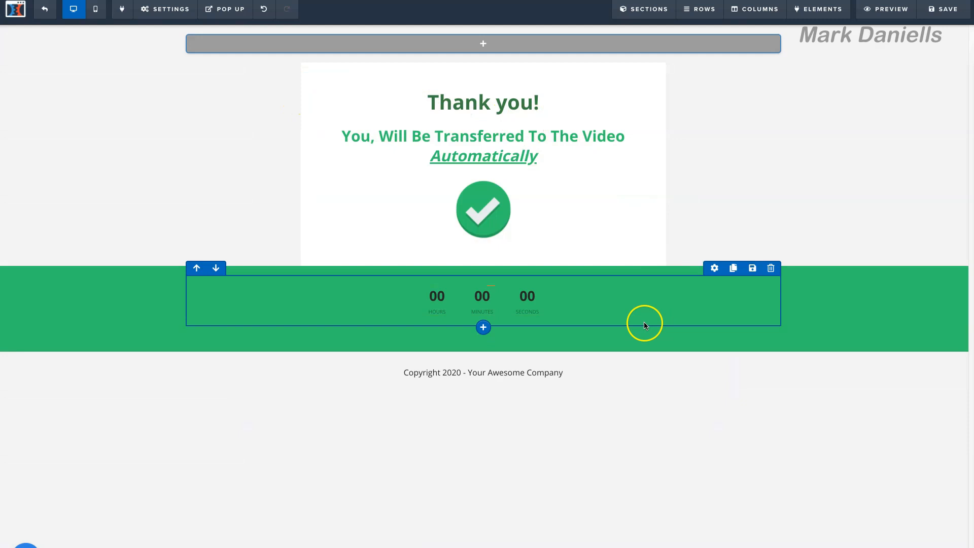
{"action": "left_click", "coordinate": [713, 300]}
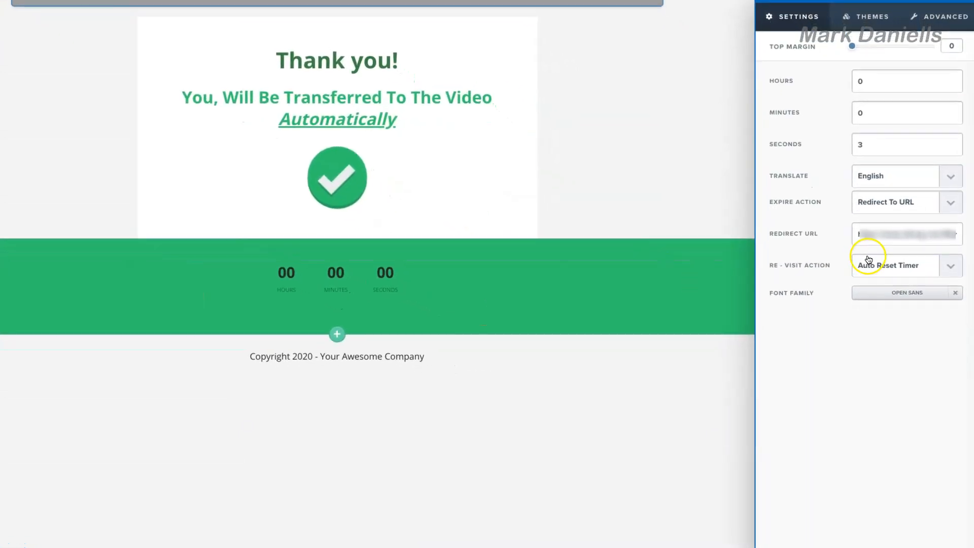
{"action": "left_click_drag", "start_coordinate": [865, 249], "coordinate": [891, 249]}
{"action": "left_click_drag", "start_coordinate": [880, 206], "coordinate": [947, 207]}
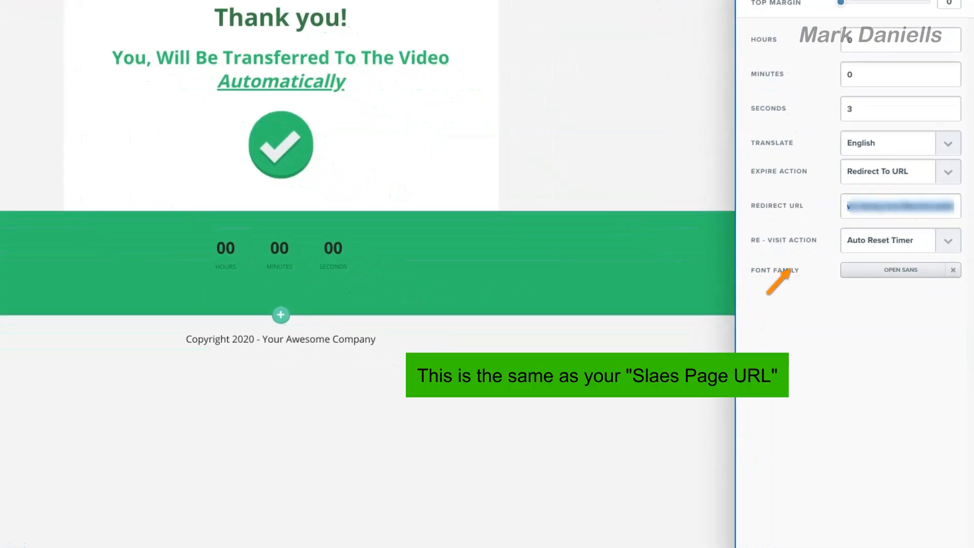
{"action": "right_click", "coordinate": [903, 206]}
{"action": "left_click", "coordinate": [914, 289]}
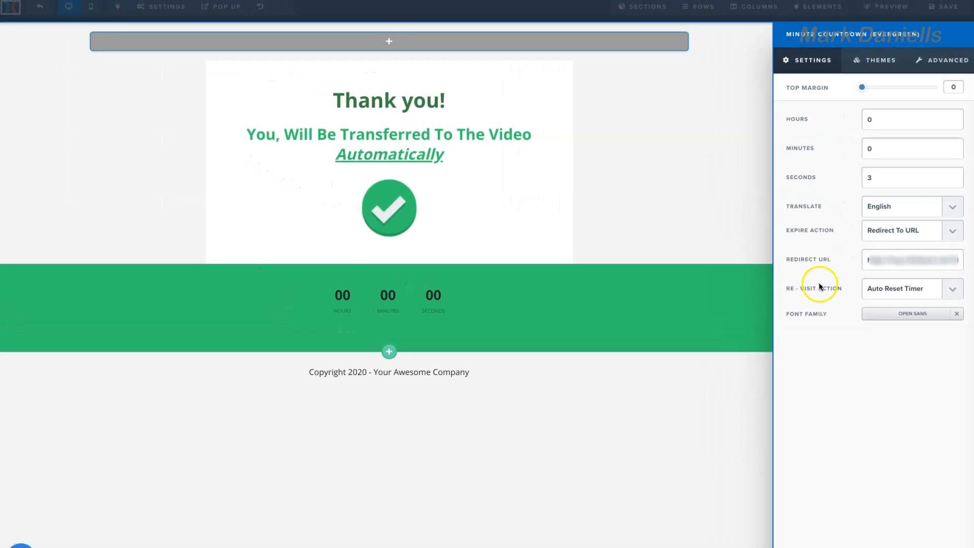
Leave the countdown settings, switch to the ClickMagick tracking links list and review the click, action and sales columns for "OptIn- Page".
{"action": "left_click", "coordinate": [642, 432]}
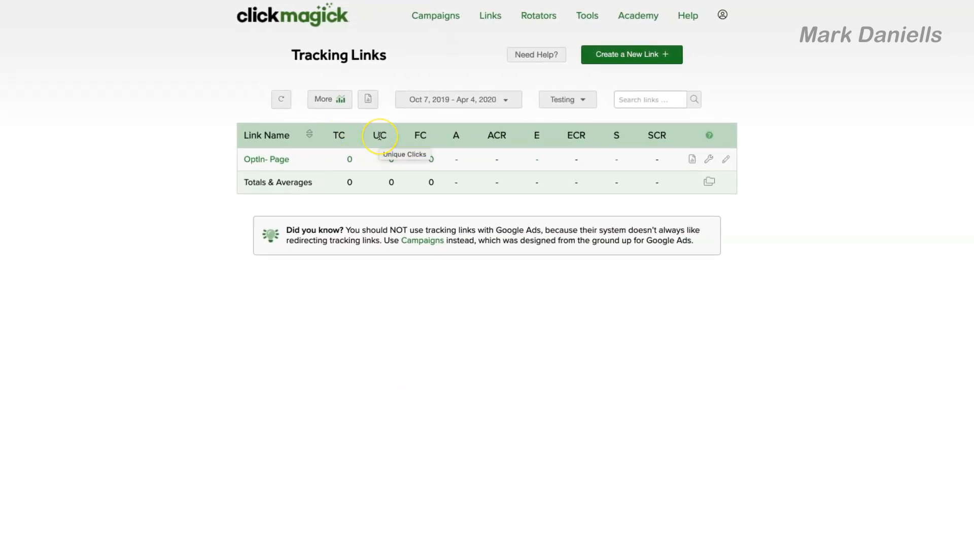
{"action": "left_click", "coordinate": [310, 134]}
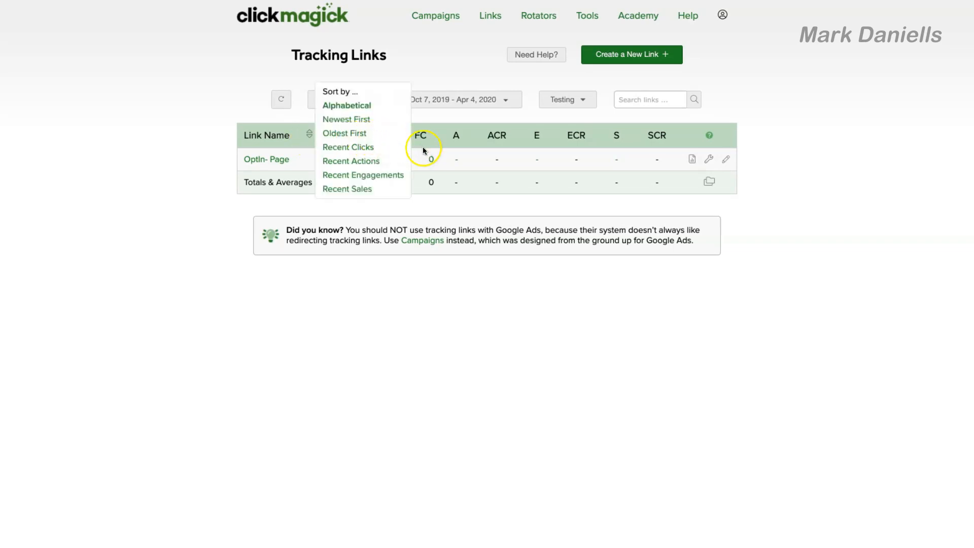
{"action": "left_click", "coordinate": [424, 151]}
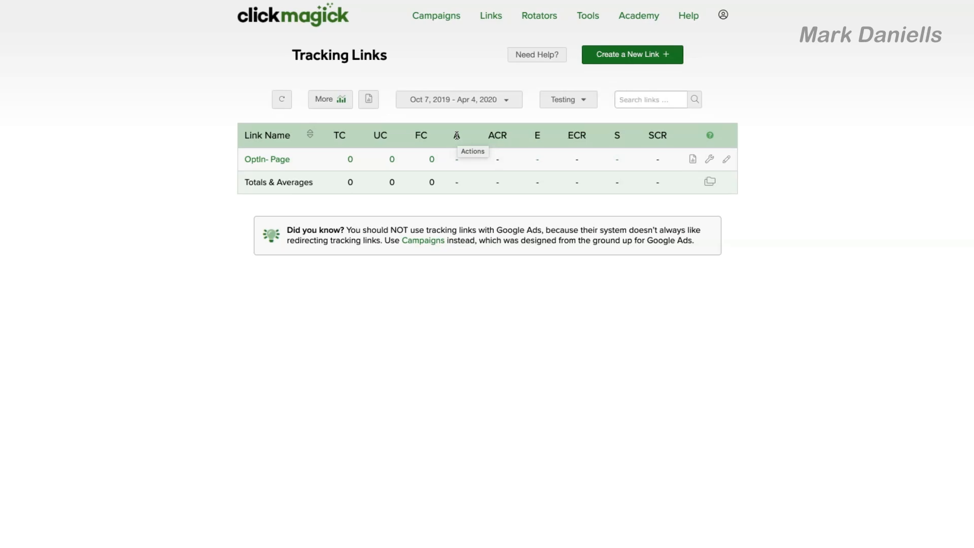
{"action": "left_click", "coordinate": [474, 436]}
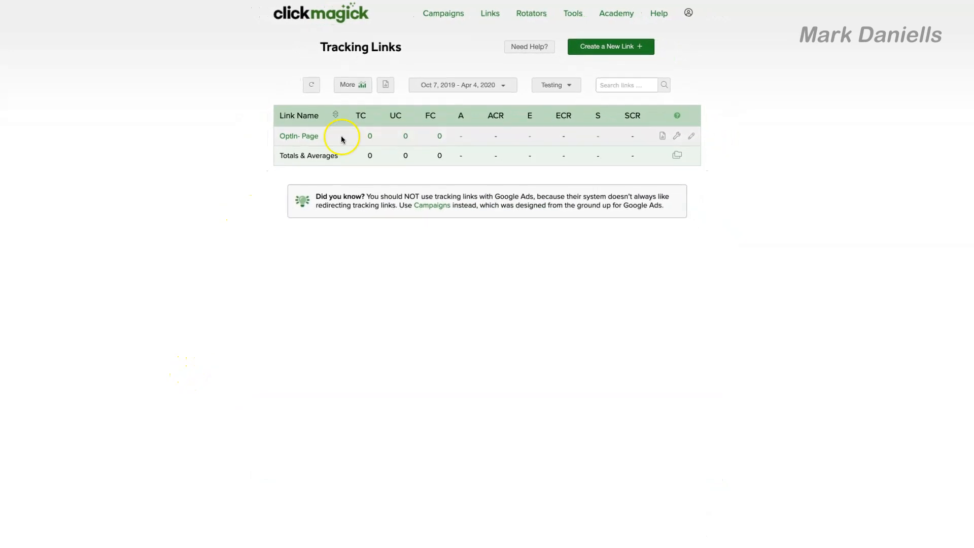
Open the "OptIn- Page" tracking link and test the funnel by submitting an email on the opt-in page, continuing to the Organifi video page.
{"action": "left_click", "coordinate": [300, 138]}
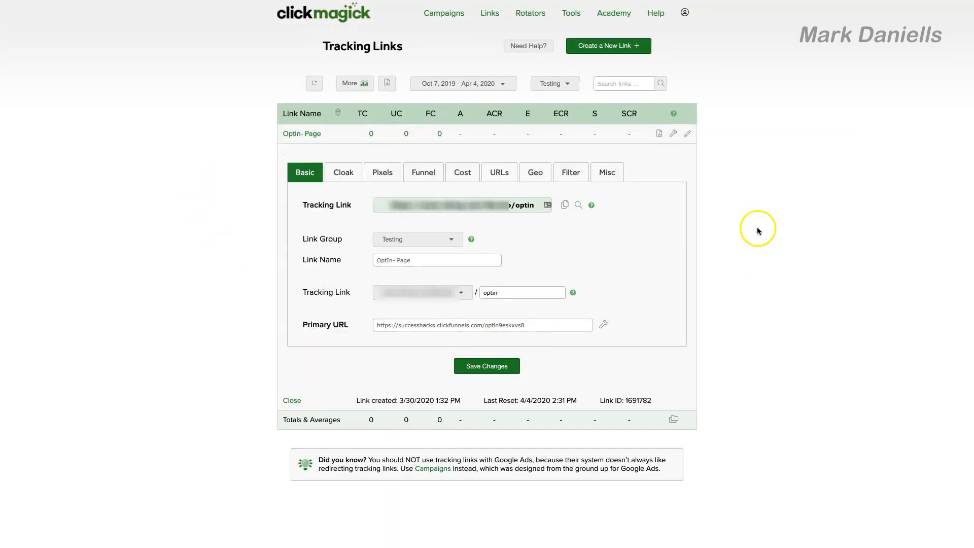
{"action": "left_click", "coordinate": [579, 206]}
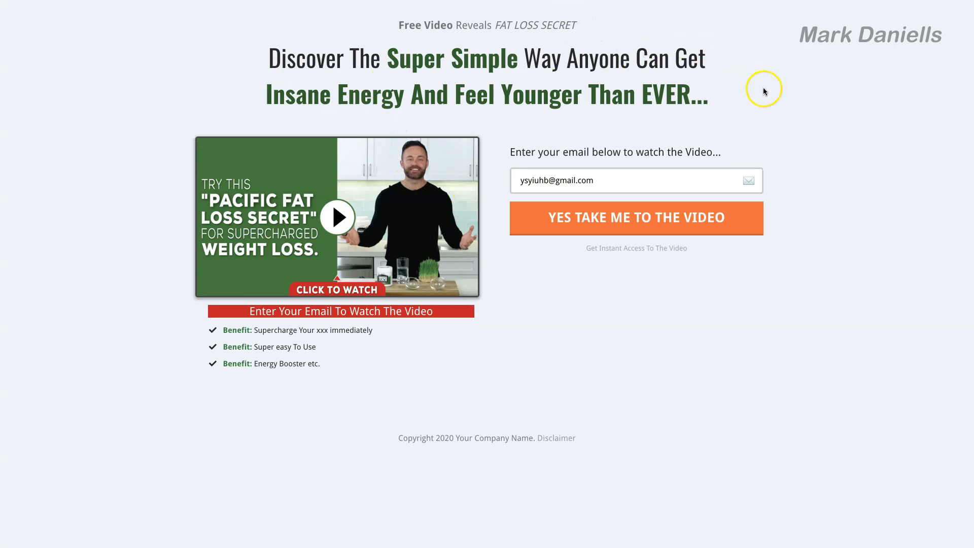
{"action": "left_click", "coordinate": [541, 229]}
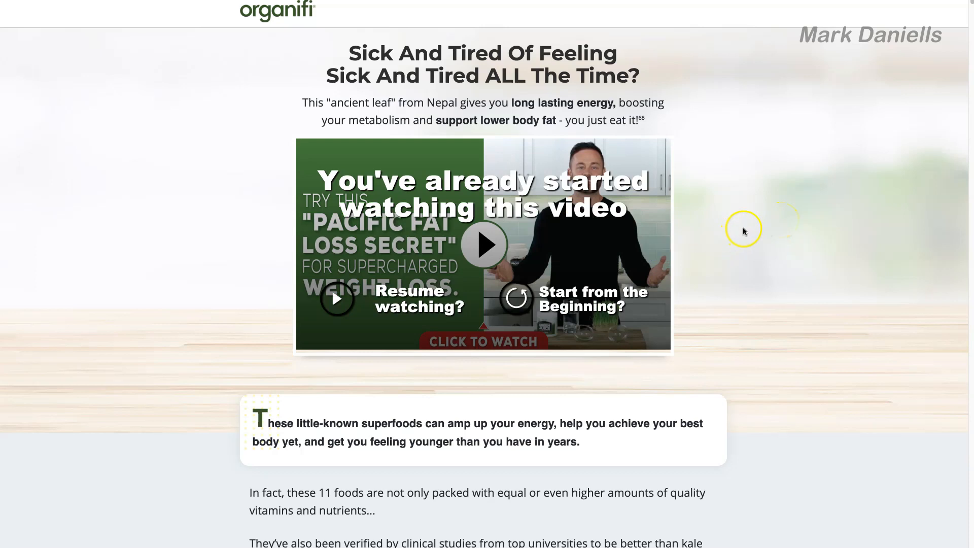
{"action": "scroll", "coordinate": [744, 230], "scroll_direction": "down", "scroll_amount": 1}
{"action": "scroll", "coordinate": [744, 230], "scroll_direction": "up", "scroll_amount": 1}
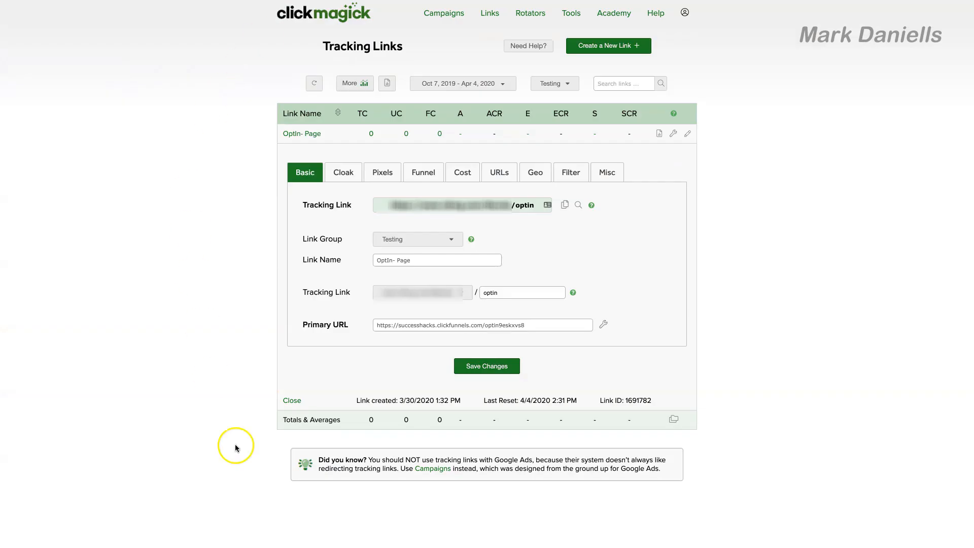
Back in ClickMagick, close the "OptIn- Page" link details, refresh the tracking statistics and examine its clicks, actions and conversion rate.
{"action": "left_click", "coordinate": [292, 400]}
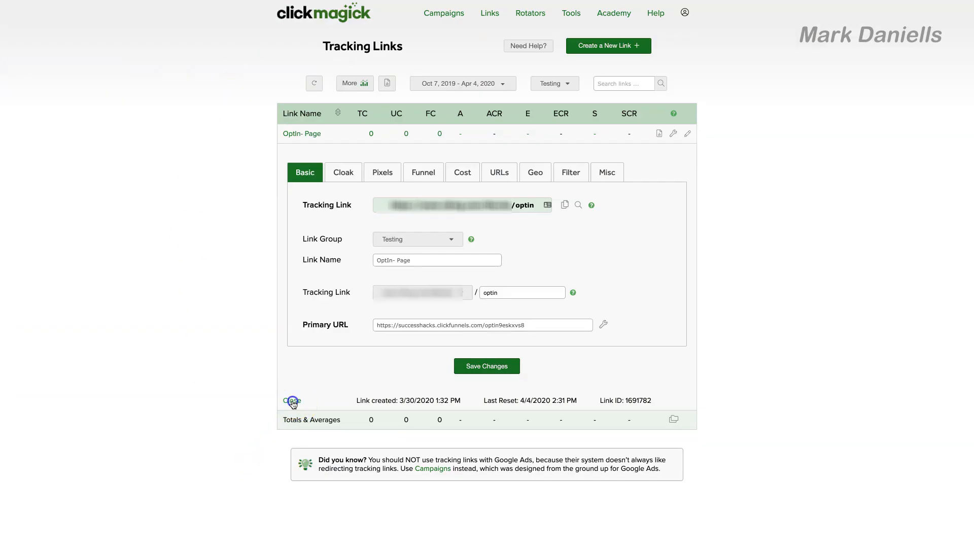
{"action": "left_click", "coordinate": [314, 84]}
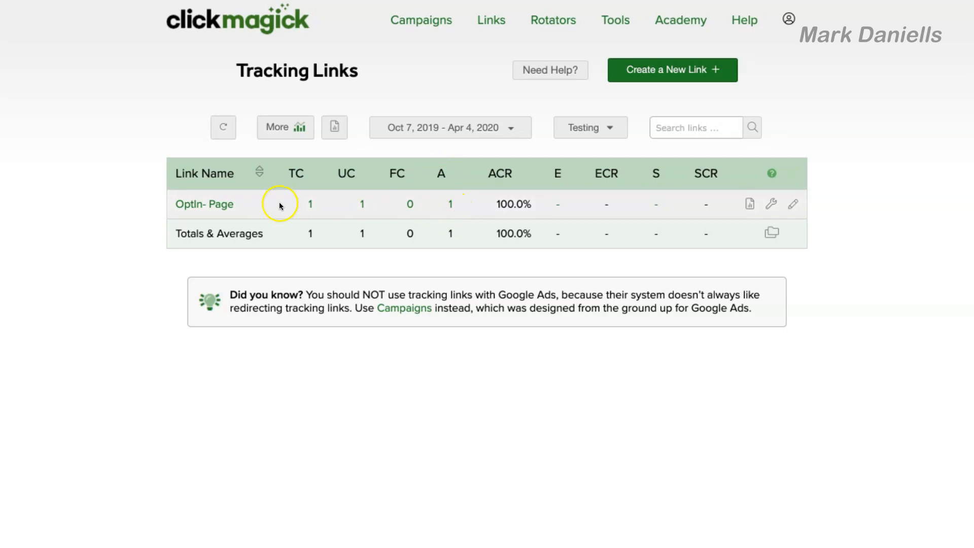
{"action": "key", "text": "ctrl+minus"}
{"action": "key", "text": "ctrl+minus"}
{"action": "key", "text": "ctrl+minus"}
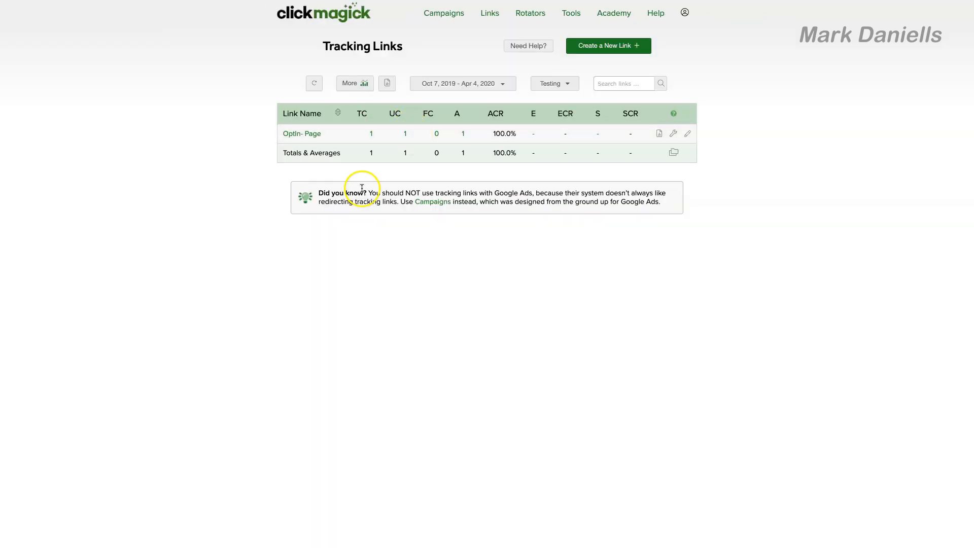
{"action": "key", "text": "ctrl+plus"}
{"action": "key", "text": "ctrl+plus"}
{"action": "key", "text": "ctrl+plus"}
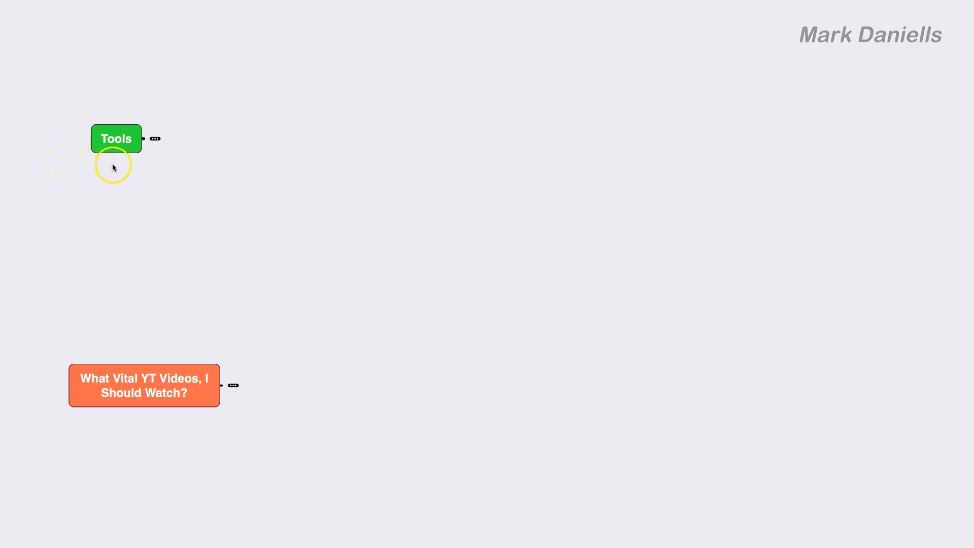
Switch to the mind map and expand the Tools branch, its Success Tools node and item 1 about the sales funnel.
{"action": "scroll", "coordinate": [113, 165], "scroll_direction": "up", "scroll_amount": 5}
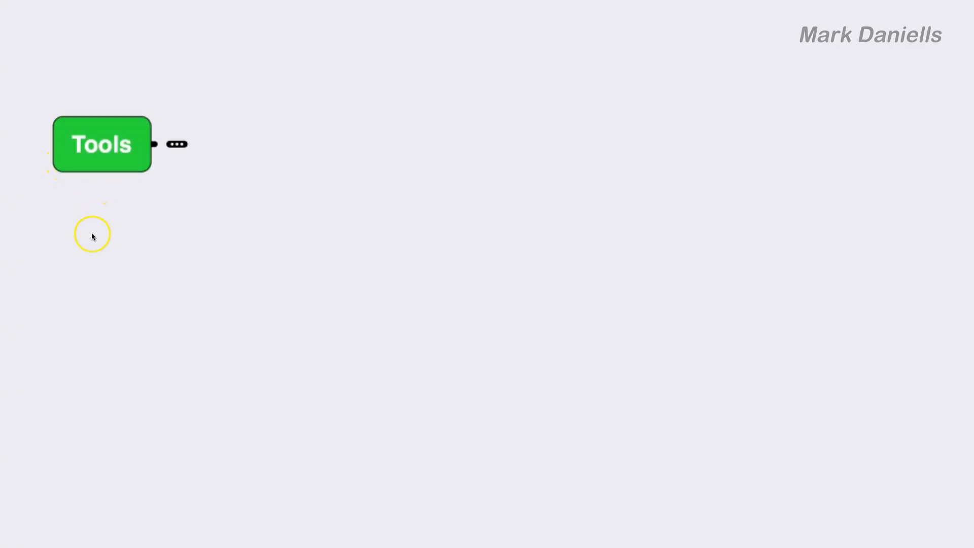
{"action": "left_click", "coordinate": [176, 144]}
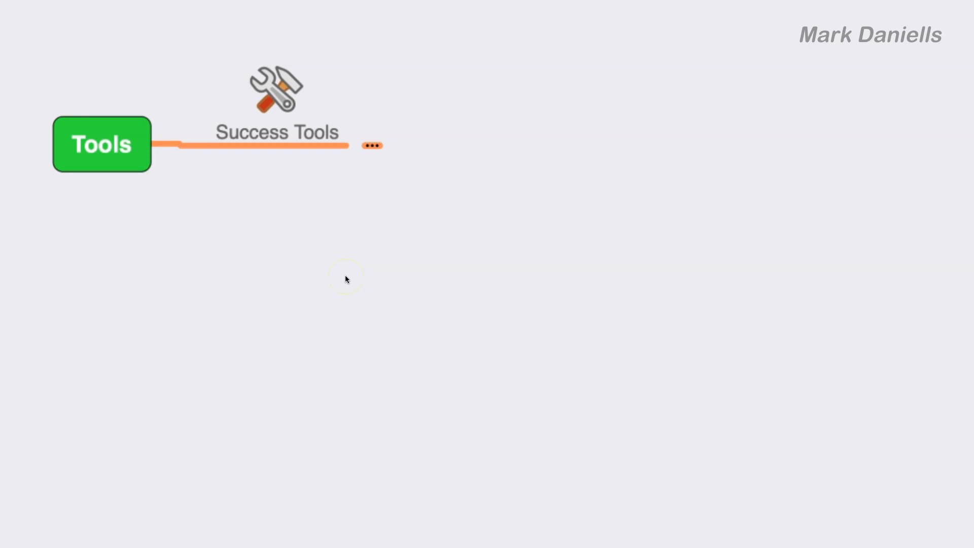
{"action": "scroll", "coordinate": [345, 276], "scroll_direction": "up", "scroll_amount": 1}
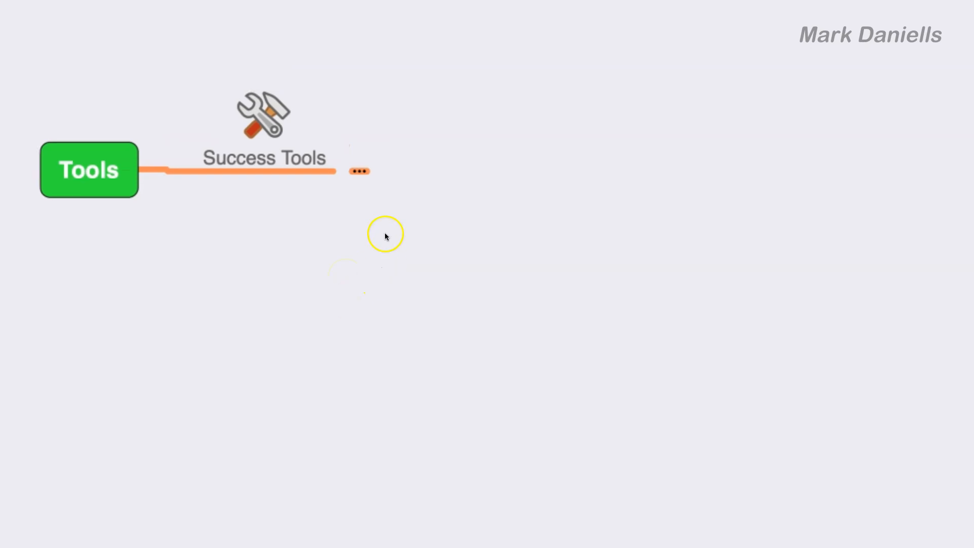
{"action": "left_click", "coordinate": [359, 171]}
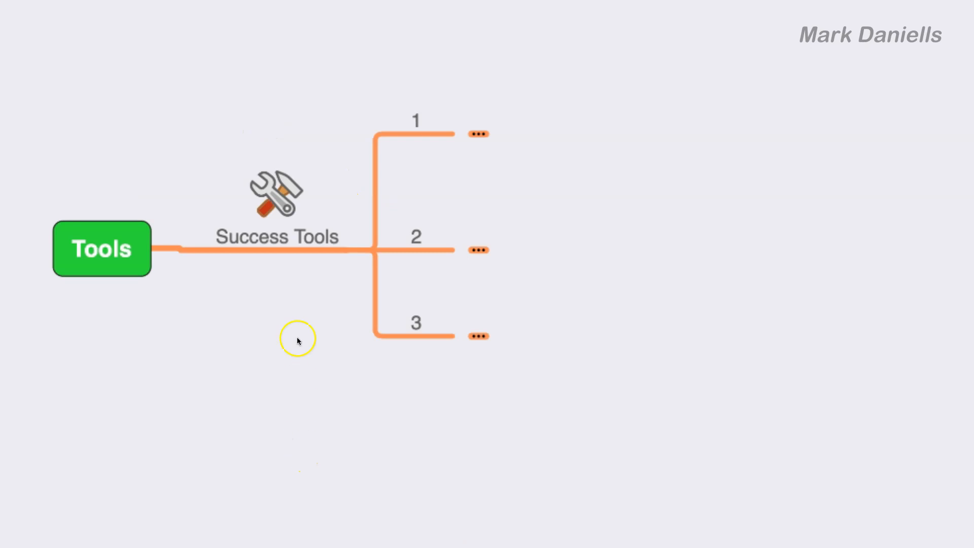
{"action": "left_click", "coordinate": [479, 134]}
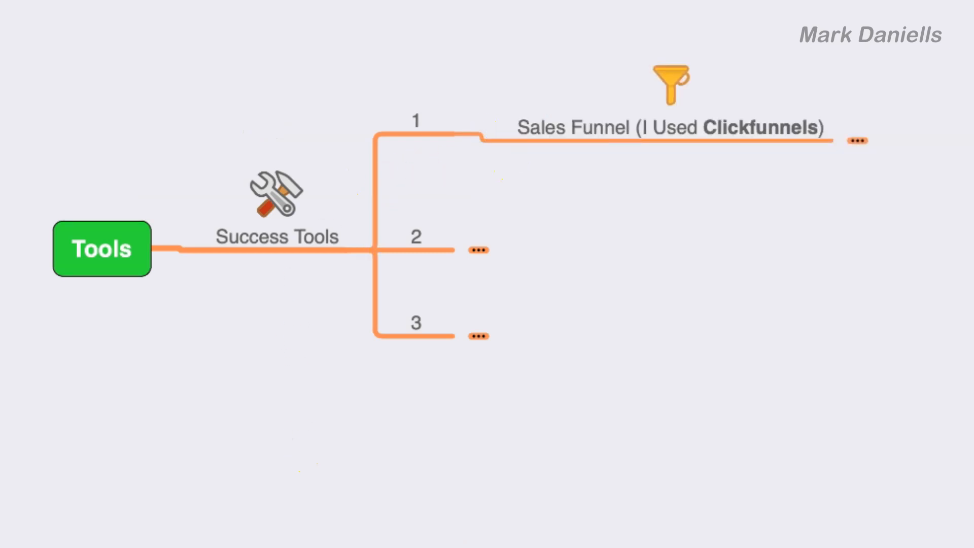